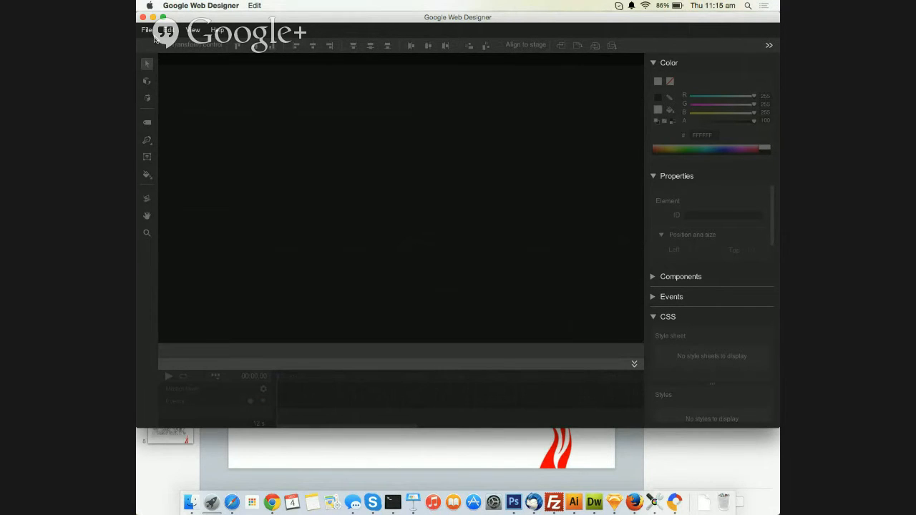
Set up a new HTML file with canvas as both its title and its file name.
{"action": "left_click", "coordinate": [151, 33]}
{"action": "mouse_move", "coordinate": [169, 31]}
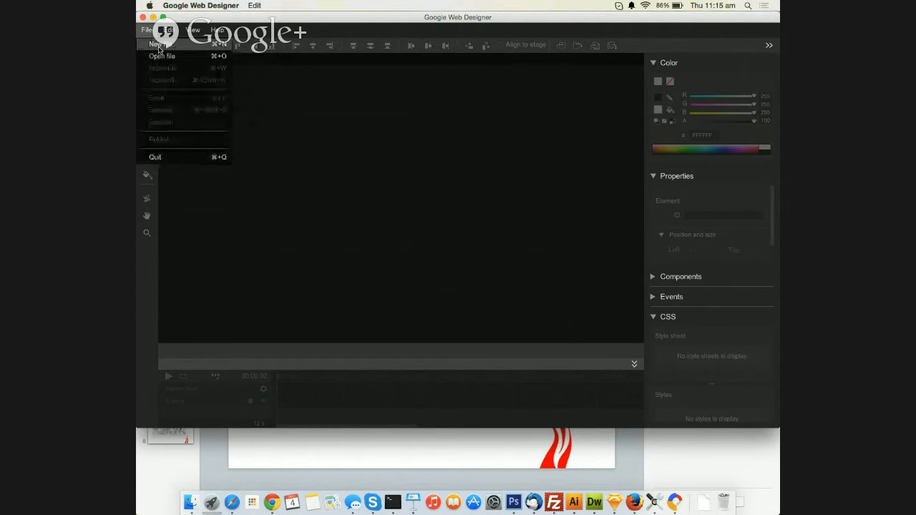
{"action": "left_click", "coordinate": [159, 45]}
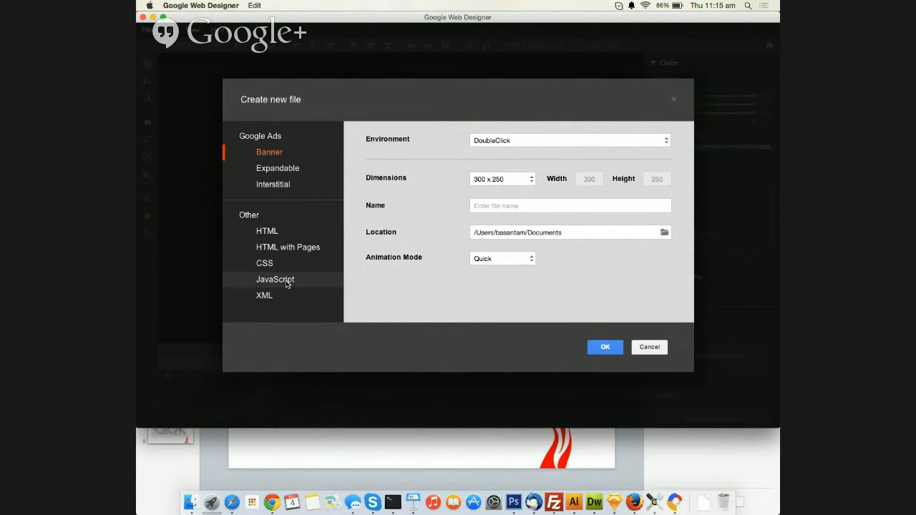
{"action": "left_click", "coordinate": [286, 235]}
{"action": "left_click", "coordinate": [507, 139]}
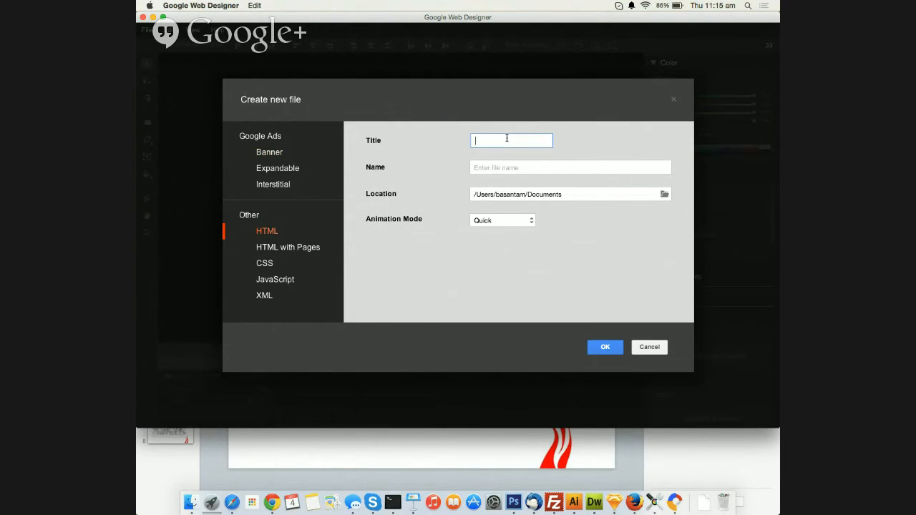
{"action": "type", "text": "canvas"}
{"action": "left_click", "coordinate": [605, 349]}
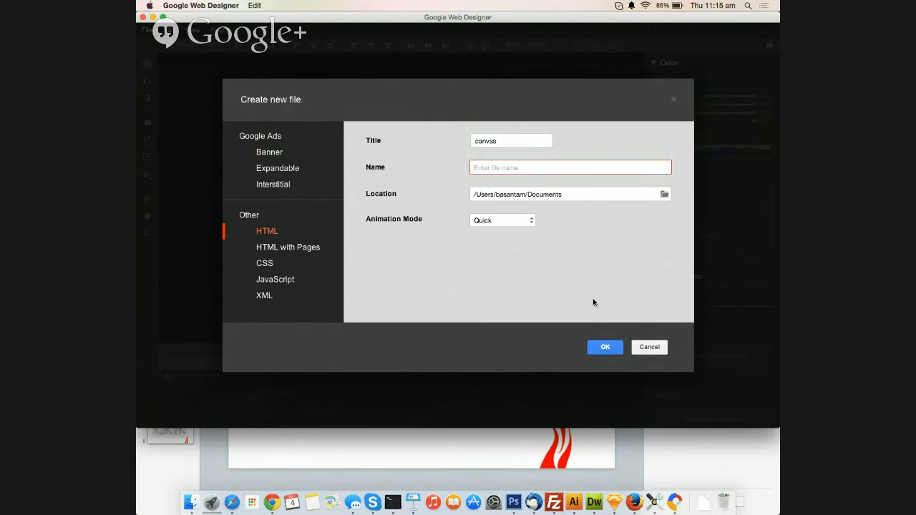
{"action": "type", "text": "canha"}
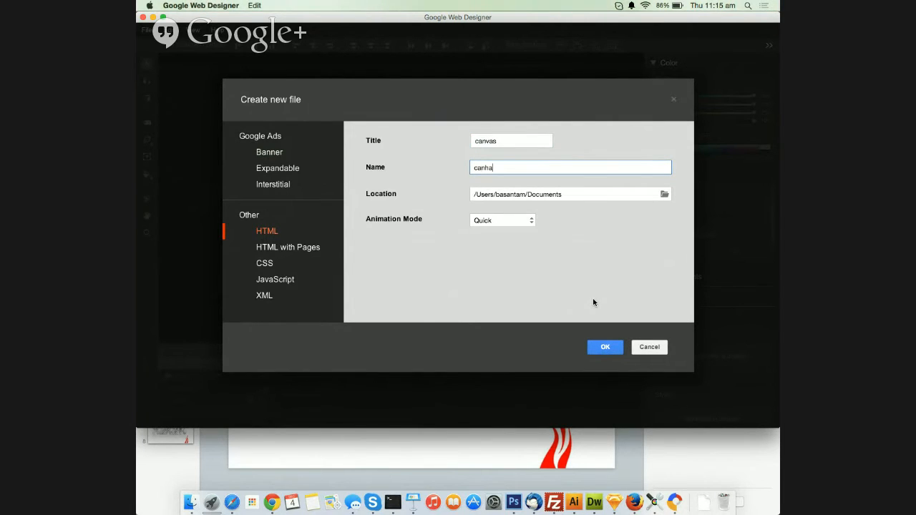
{"action": "key", "text": "BackSpace"}
{"action": "key", "text": "BackSpace"}
{"action": "type", "text": "vas"}
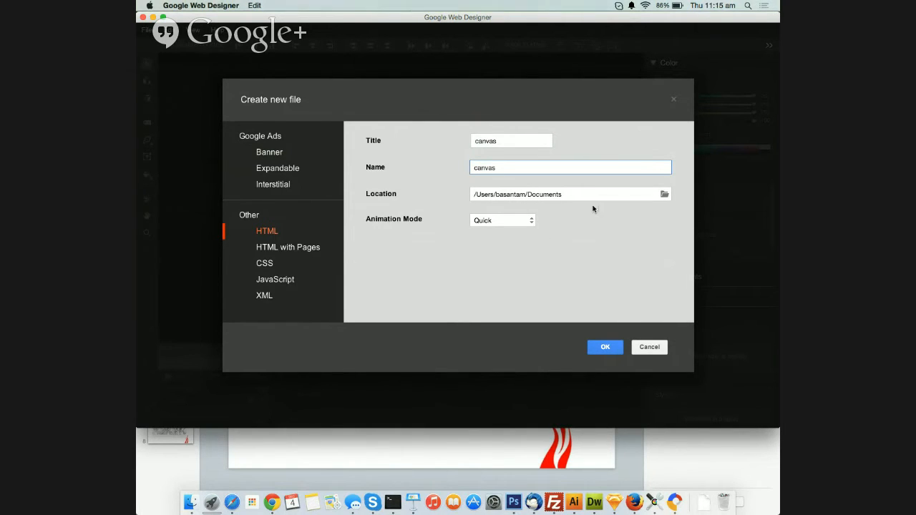
Set the new file's location to the Desktop folder and create the file.
{"action": "left_click", "coordinate": [664, 195]}
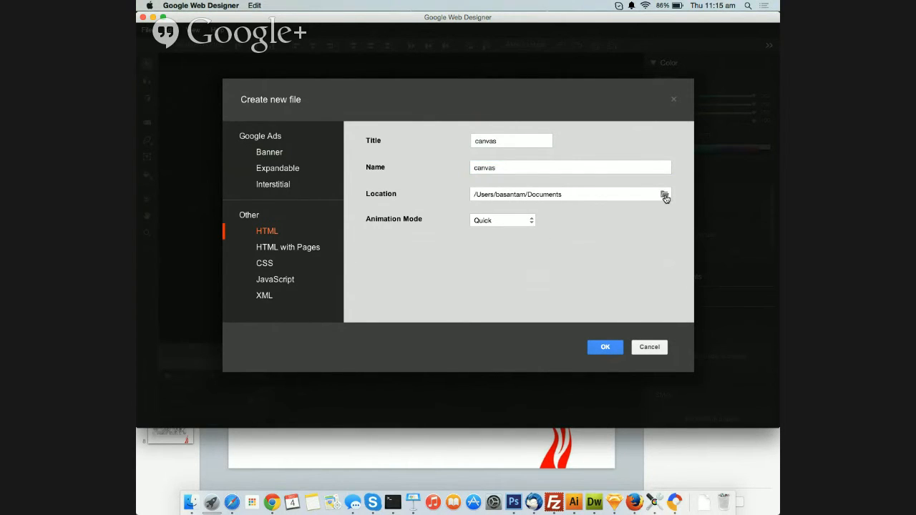
{"action": "left_click", "coordinate": [665, 195]}
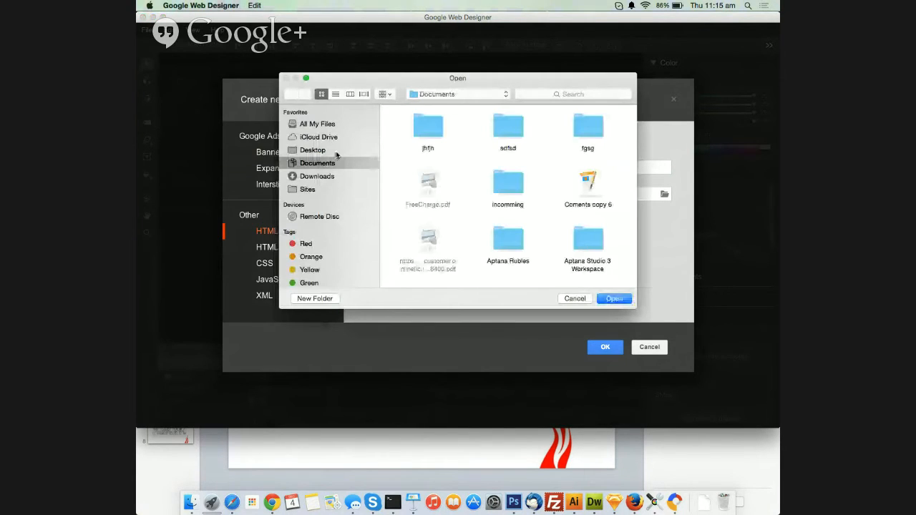
{"action": "left_click", "coordinate": [335, 151]}
{"action": "left_click", "coordinate": [613, 299]}
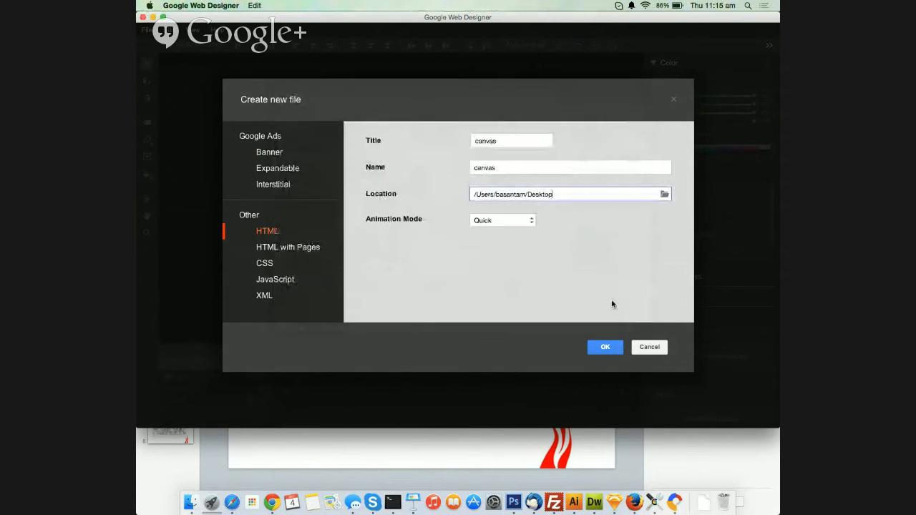
{"action": "left_click", "coordinate": [612, 349]}
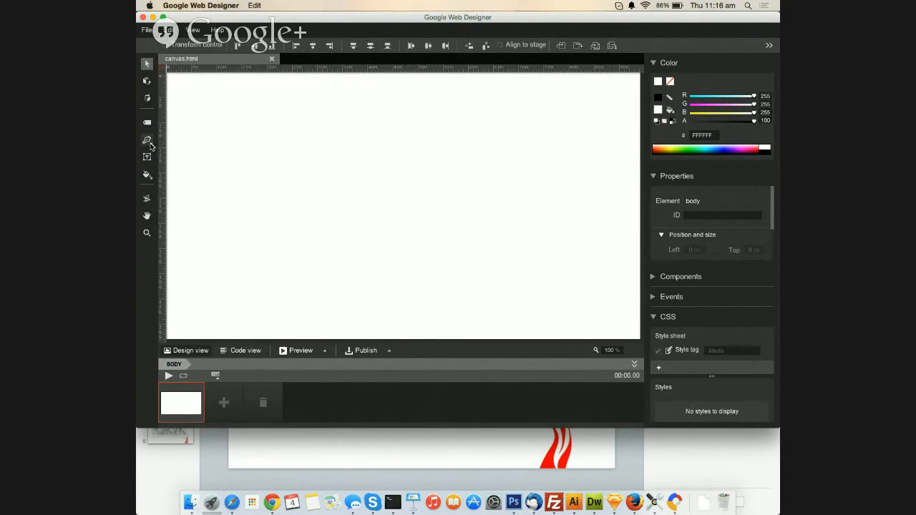
Draw a rectangle about 215 by 159 px and move it to about 205 px left, 88 px top.
{"action": "left_click", "coordinate": [149, 142]}
{"action": "left_click", "coordinate": [149, 141]}
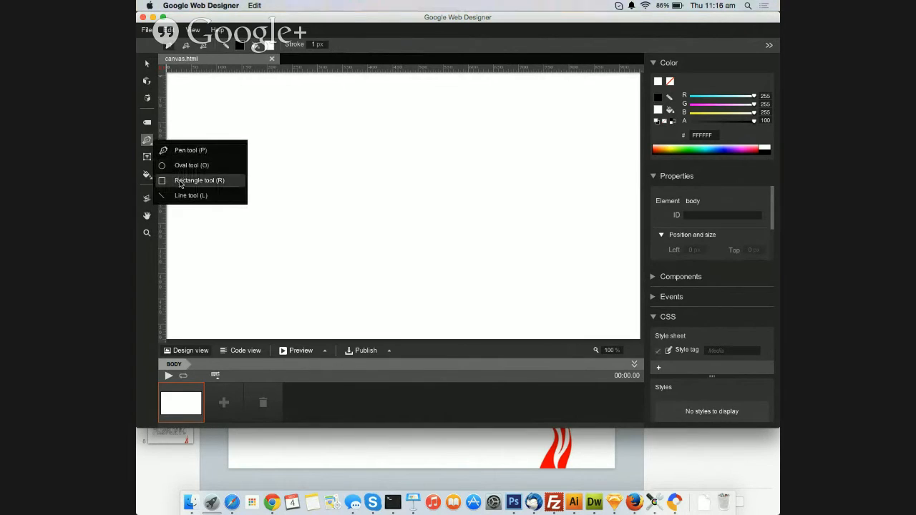
{"action": "left_click", "coordinate": [180, 181]}
{"action": "left_click_drag", "start_coordinate": [223, 133], "coordinate": [330, 213]}
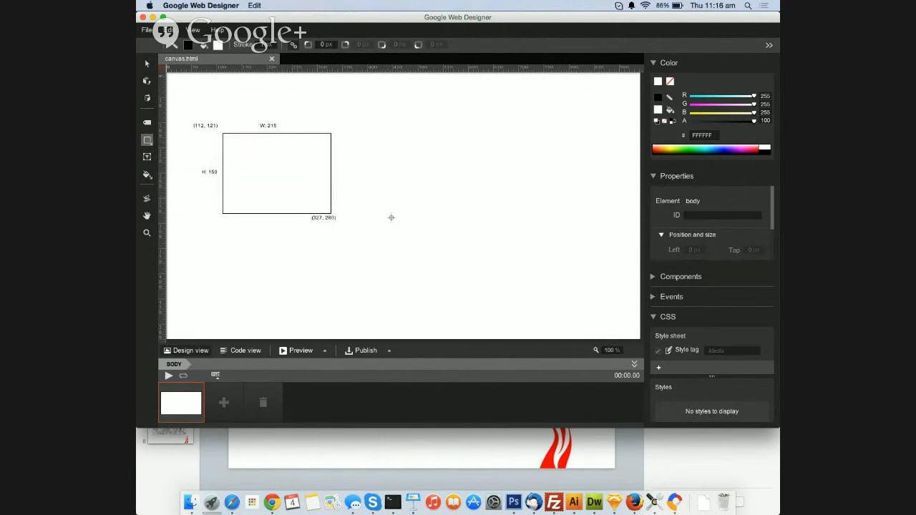
{"action": "left_click", "coordinate": [146, 64]}
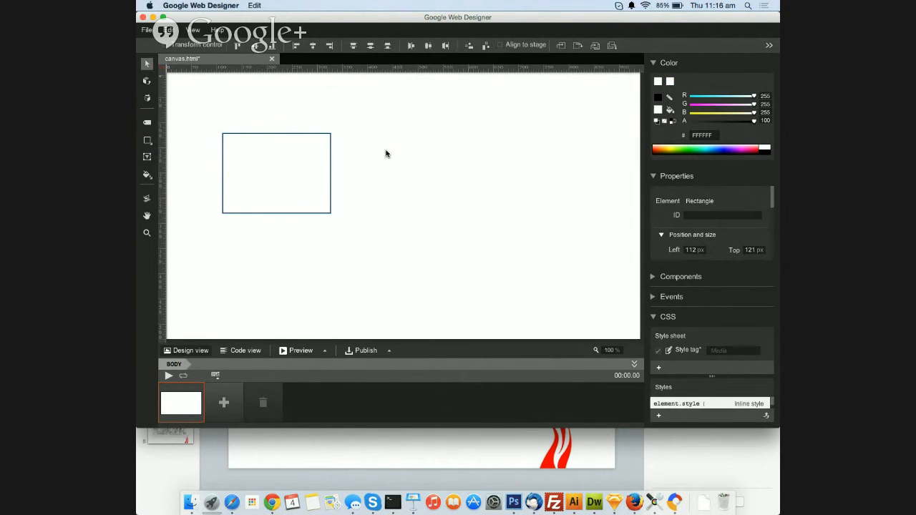
{"action": "left_click_drag", "start_coordinate": [307, 136], "coordinate": [354, 121]}
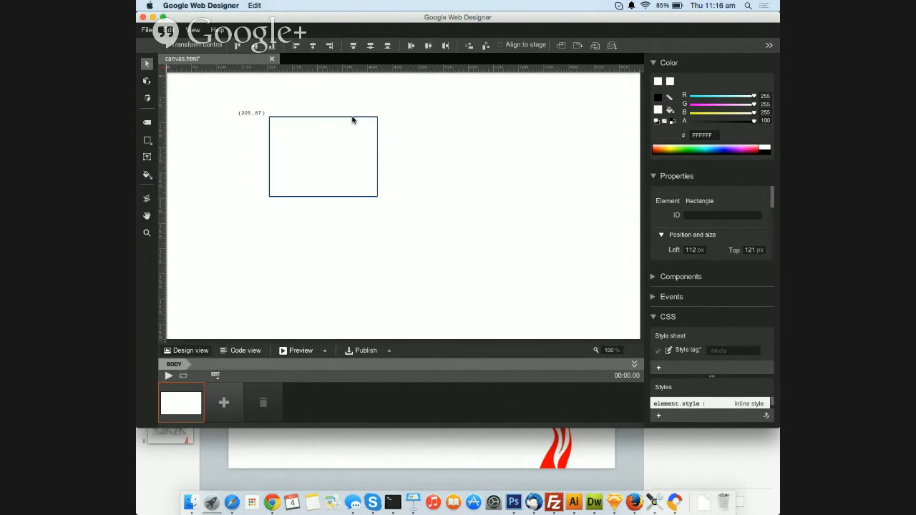
Examine the rectangle's canvas tag and the style rules in the page's code, and return to the design view.
{"action": "left_click", "coordinate": [229, 351]}
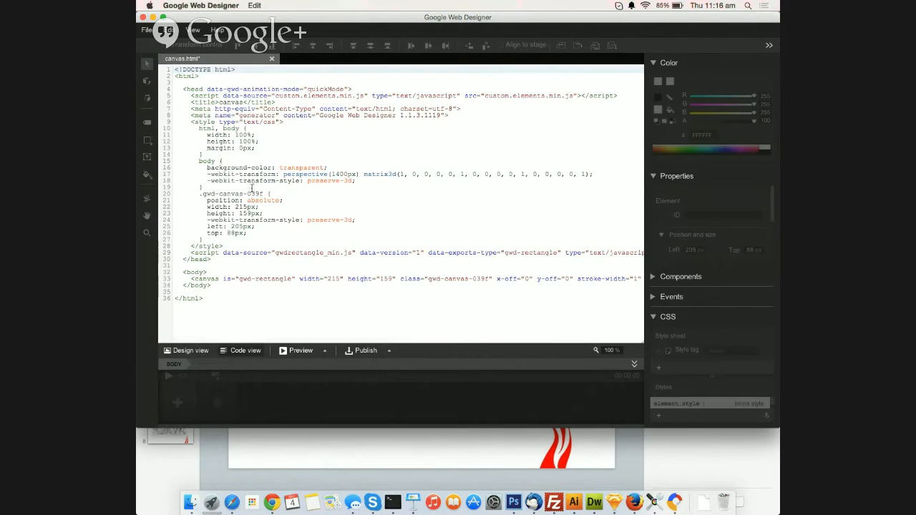
{"action": "left_click_drag", "start_coordinate": [189, 279], "coordinate": [653, 279]}
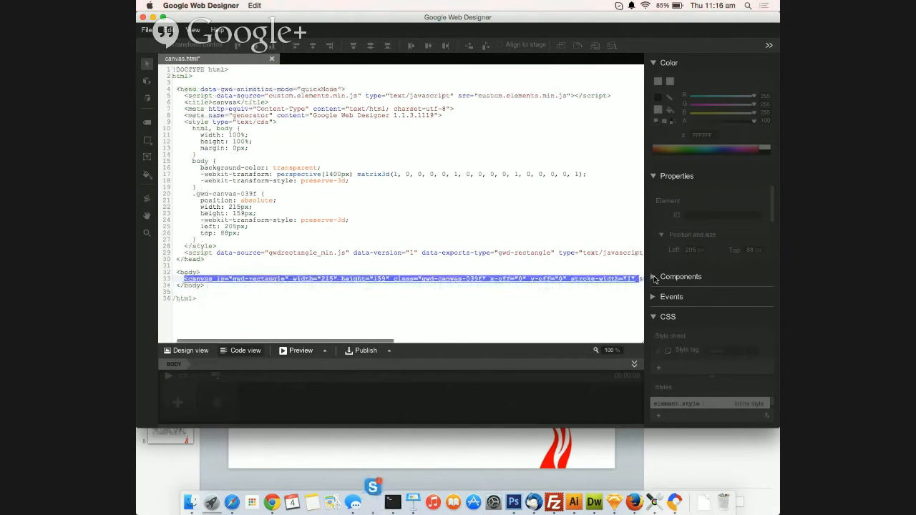
{"action": "left_click_drag", "start_coordinate": [184, 121], "coordinate": [229, 241]}
{"action": "left_click", "coordinate": [295, 208]}
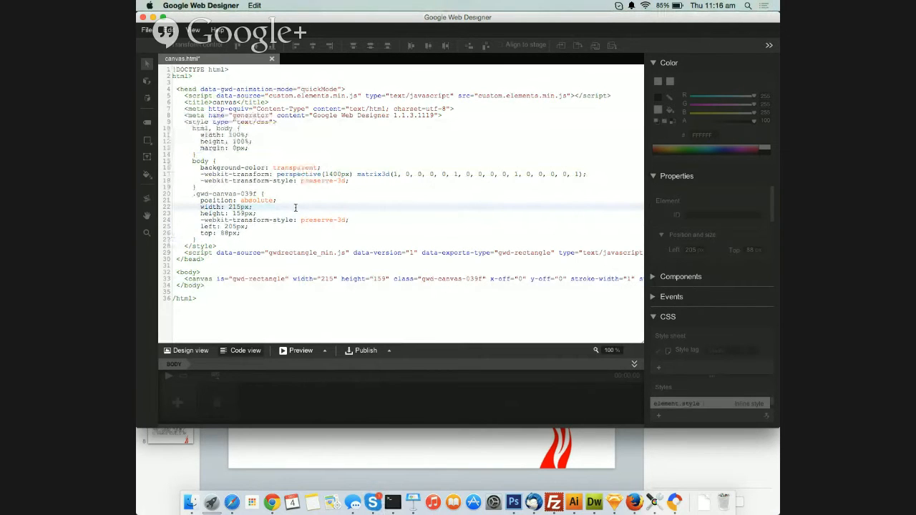
{"action": "left_click_drag", "start_coordinate": [215, 265], "coordinate": [261, 194]}
{"action": "left_click", "coordinate": [245, 168]}
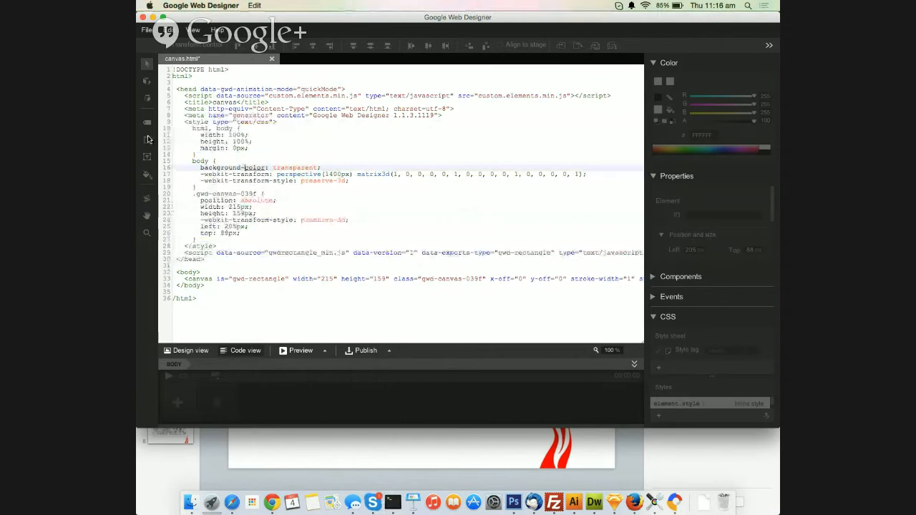
{"action": "left_click", "coordinate": [187, 350]}
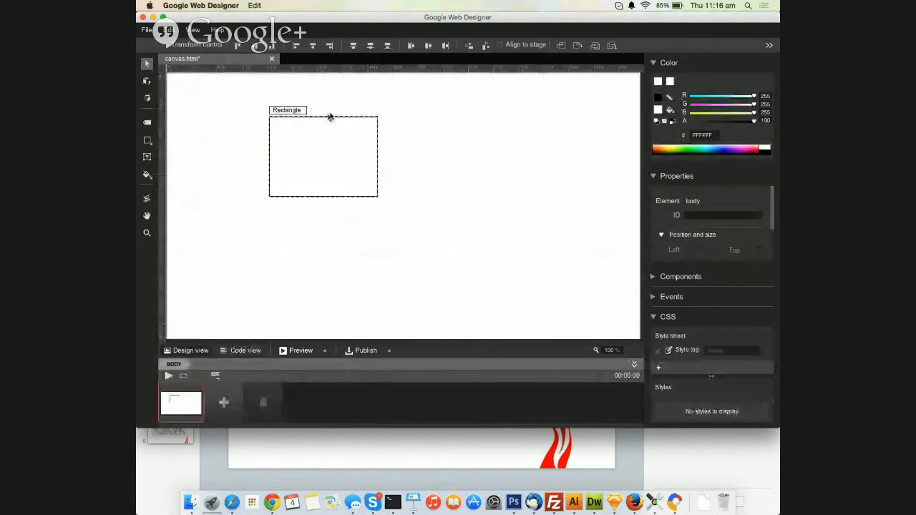
Fill the rectangle with orange DD8929 and move it to about 103 px left, 147 px top.
{"action": "left_click", "coordinate": [147, 174]}
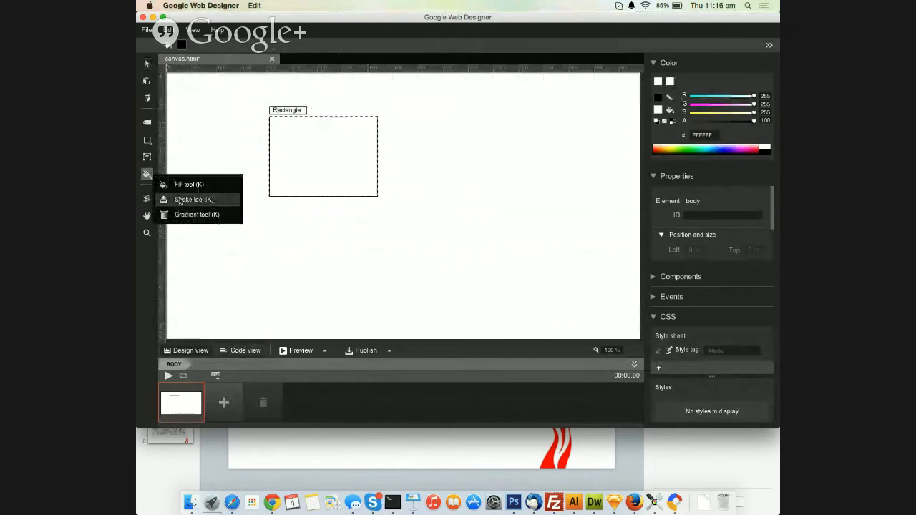
{"action": "left_click", "coordinate": [189, 186]}
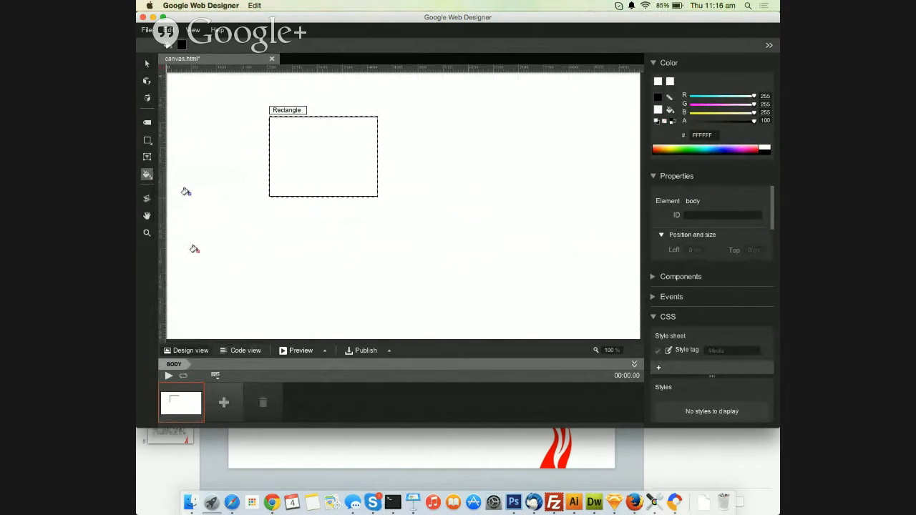
{"action": "left_click", "coordinate": [311, 143]}
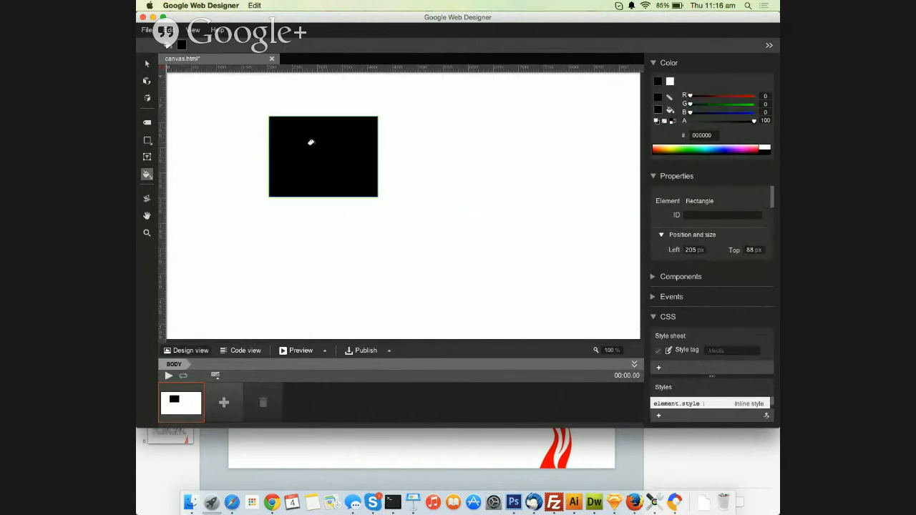
{"action": "left_click", "coordinate": [181, 44]}
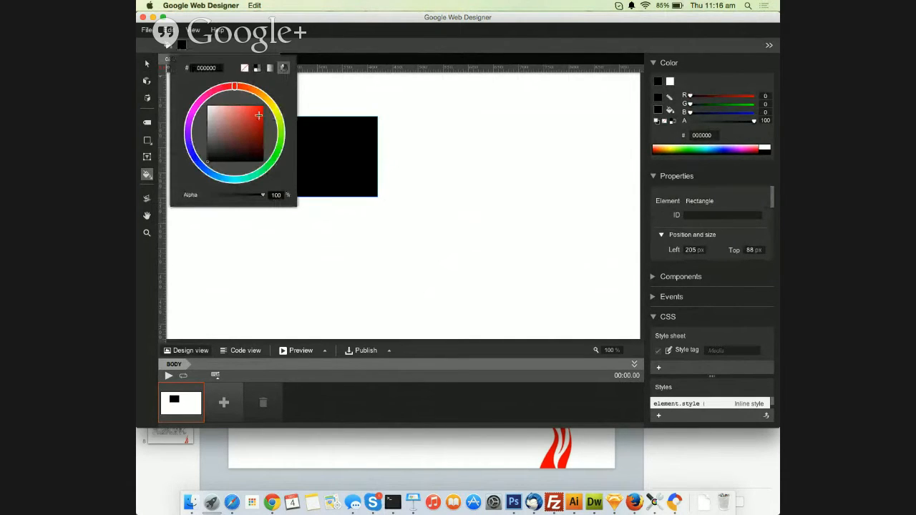
{"action": "left_click_drag", "start_coordinate": [256, 96], "coordinate": [260, 96]}
{"action": "left_click", "coordinate": [252, 113]}
{"action": "left_click", "coordinate": [299, 132]}
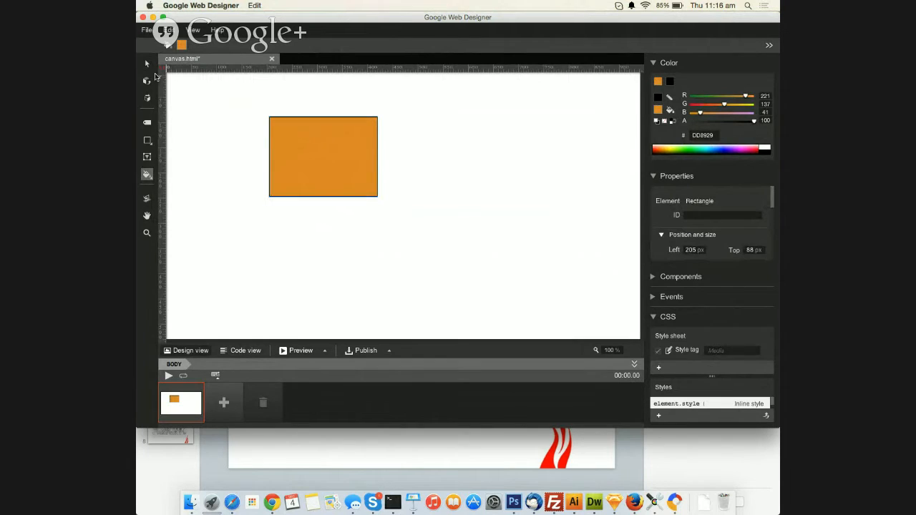
{"action": "key", "text": "v"}
{"action": "left_click_drag", "start_coordinate": [305, 139], "coordinate": [254, 172]}
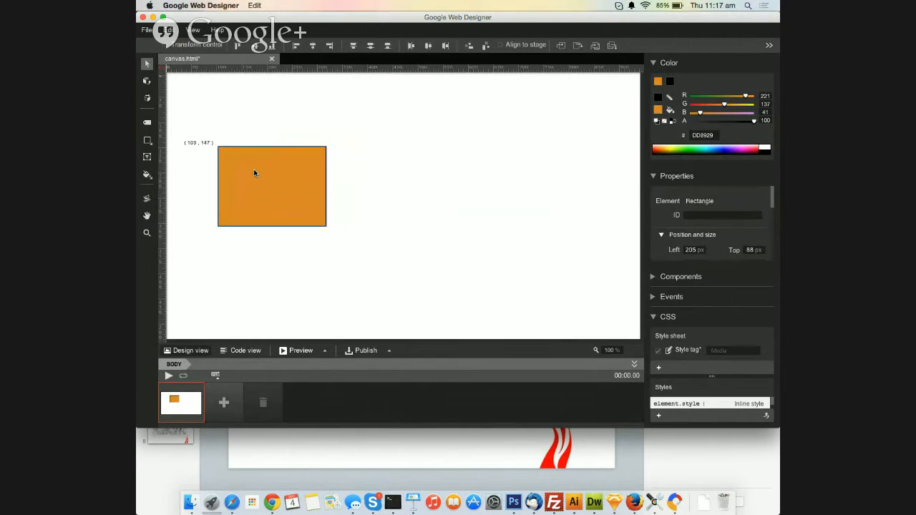
Inspect the style block in the code after the rectangle's move, and go back to the design view.
{"action": "left_click", "coordinate": [242, 351]}
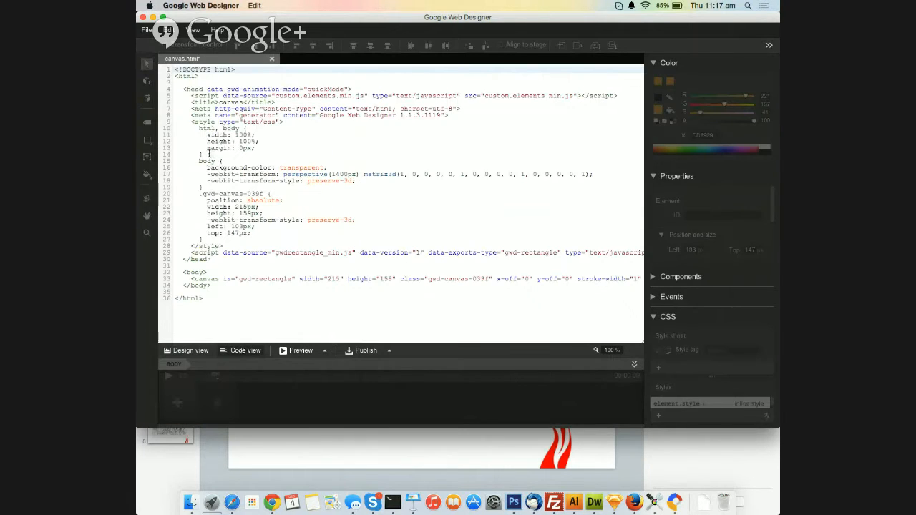
{"action": "left_click_drag", "start_coordinate": [191, 122], "coordinate": [322, 229]}
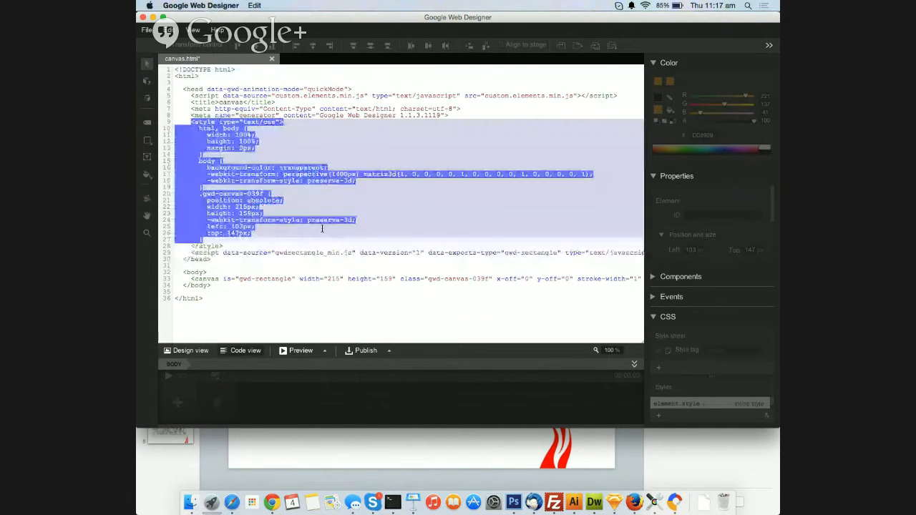
{"action": "left_click", "coordinate": [323, 227]}
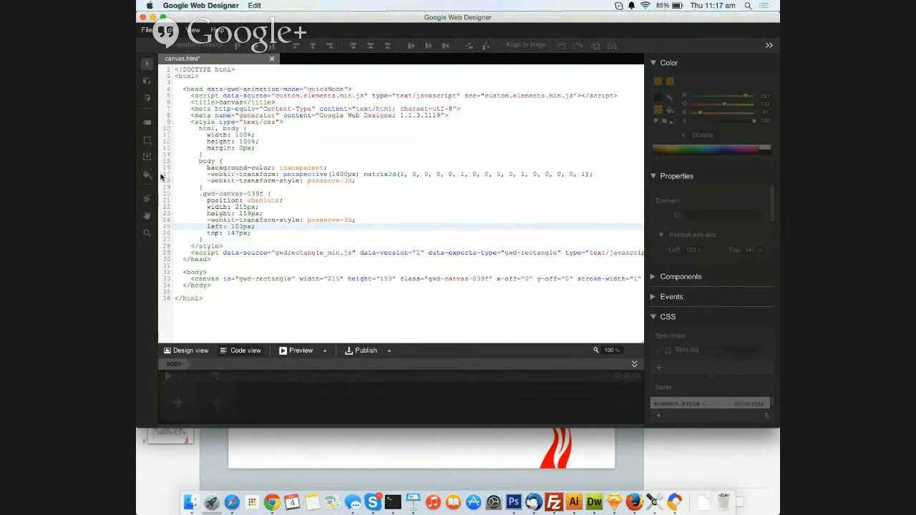
{"action": "left_click", "coordinate": [189, 351]}
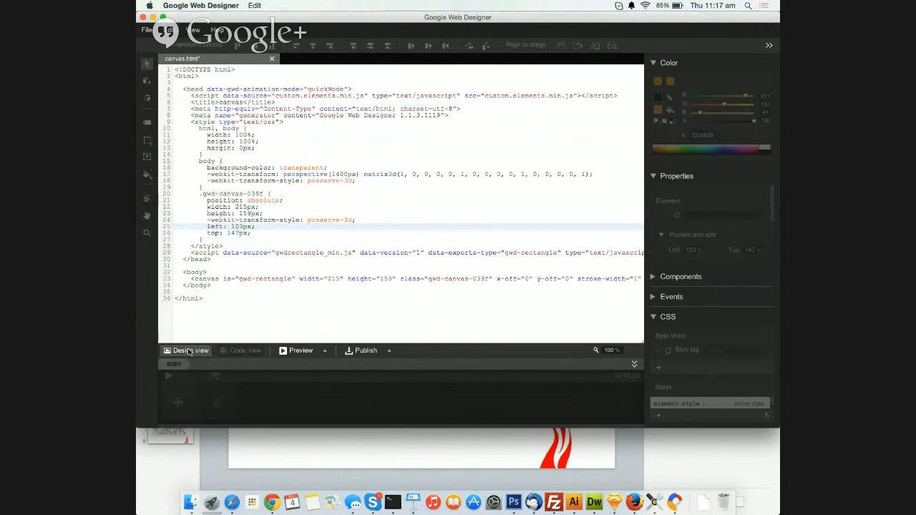
Draw an oval about 268 by 159 px to the right of the rectangle, at about 361 px left, 147 px top.
{"action": "left_click_drag", "start_coordinate": [148, 149], "coordinate": [175, 164]}
{"action": "left_click_drag", "start_coordinate": [348, 146], "coordinate": [483, 227]}
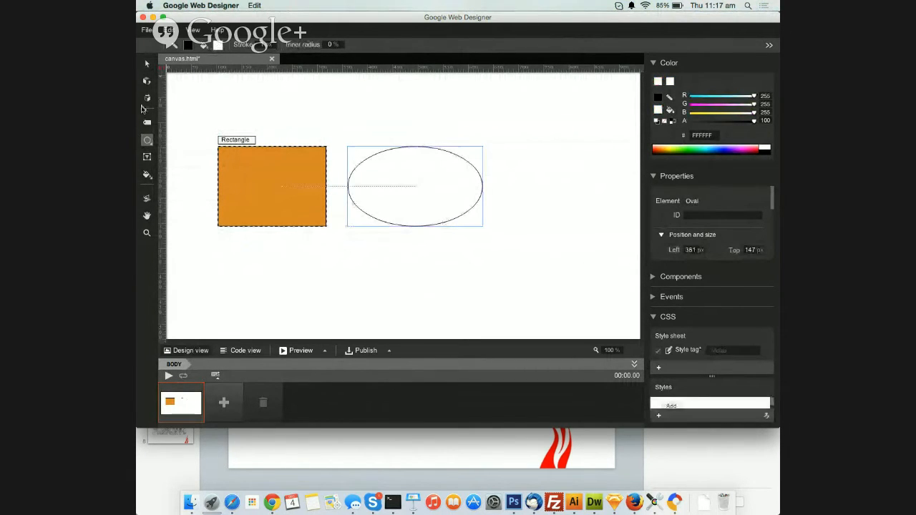
{"action": "left_click", "coordinate": [147, 66]}
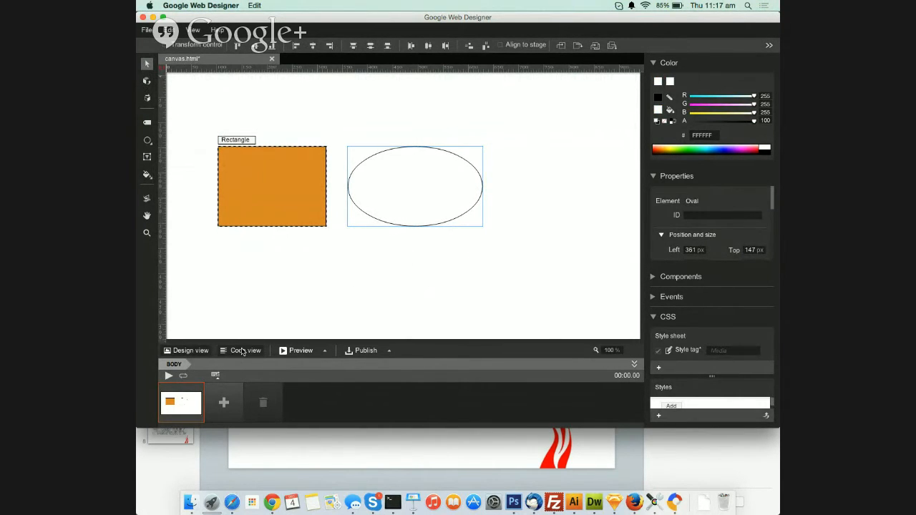
Review the code for the rectangle and oval, including their style rules, and select the oval back in the design view.
{"action": "left_click", "coordinate": [243, 351]}
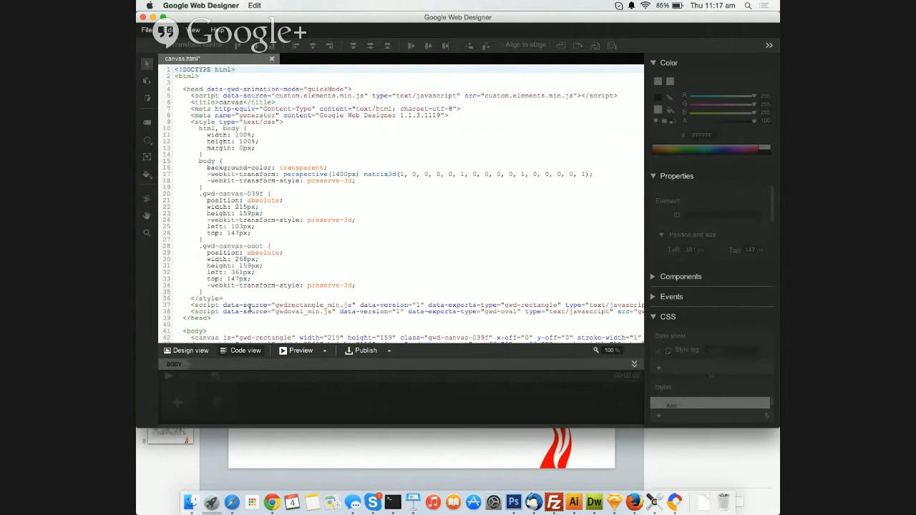
{"action": "scroll", "coordinate": [188, 95], "scroll_direction": "down", "scroll_amount": 2}
{"action": "left_click_drag", "start_coordinate": [188, 95], "coordinate": [323, 238]}
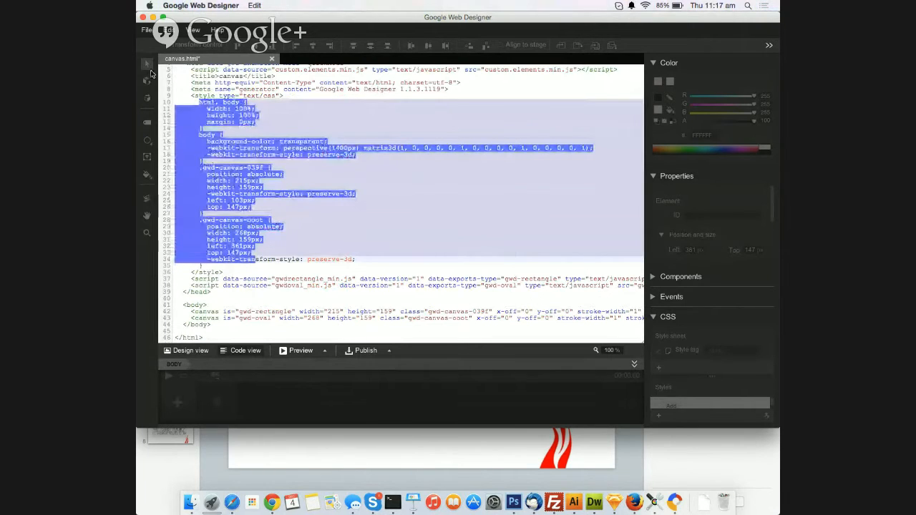
{"action": "left_click", "coordinate": [191, 350]}
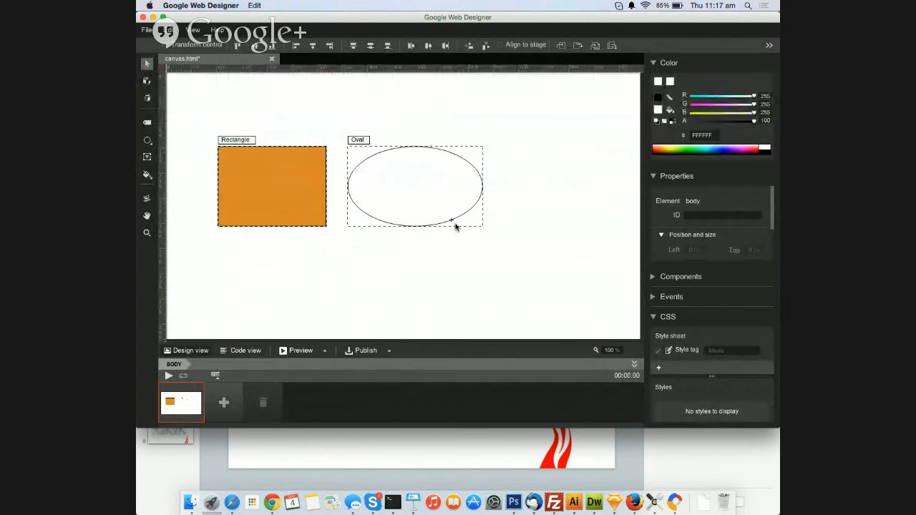
{"action": "left_click", "coordinate": [476, 209]}
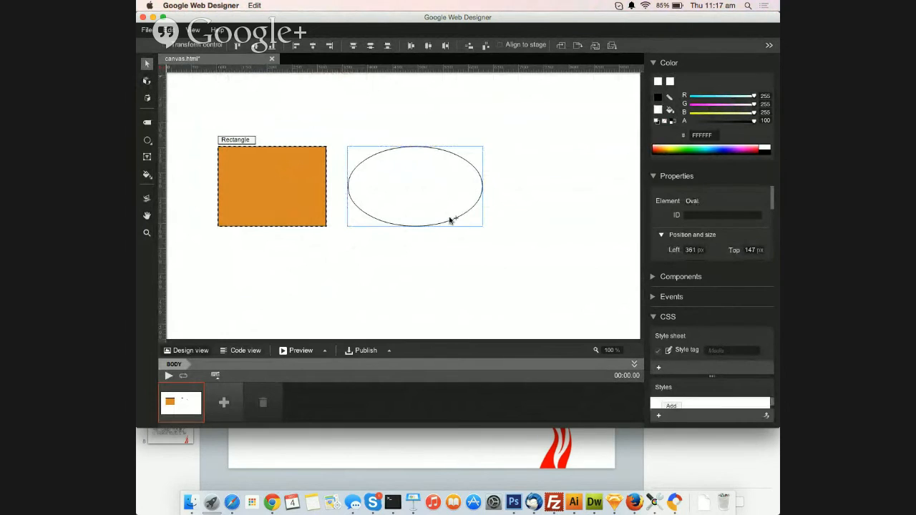
Delete the oval and move the orange rectangle to about 81 px left, 77 px top.
{"action": "key", "text": "Delete"}
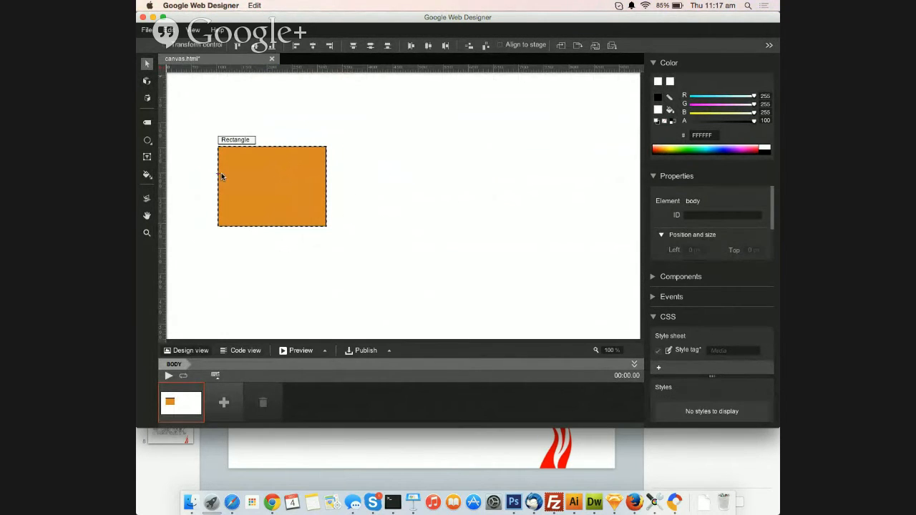
{"action": "left_click", "coordinate": [241, 179]}
{"action": "left_click_drag", "start_coordinate": [288, 186], "coordinate": [277, 150]}
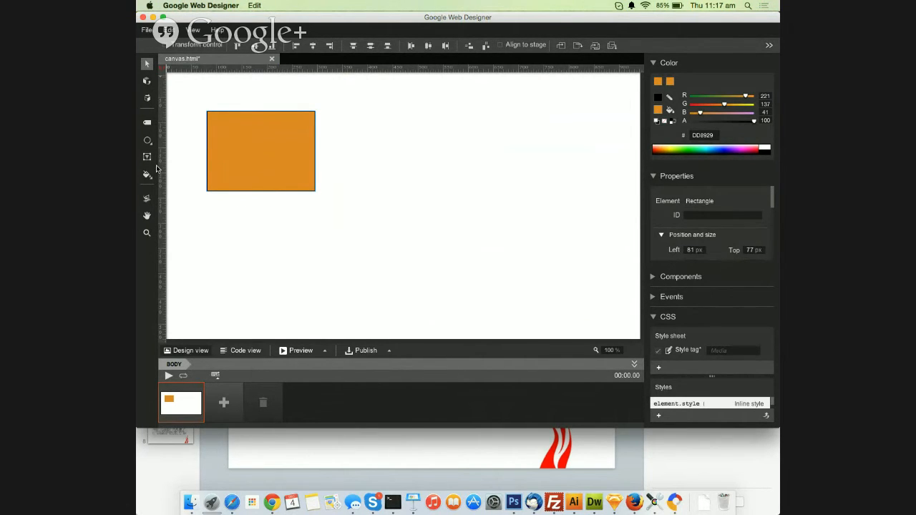
Draw a closed freeform path about 750 by 297 px with the Pen tool, starting left of the rectangle and rounding out on the right.
{"action": "left_click", "coordinate": [147, 140]}
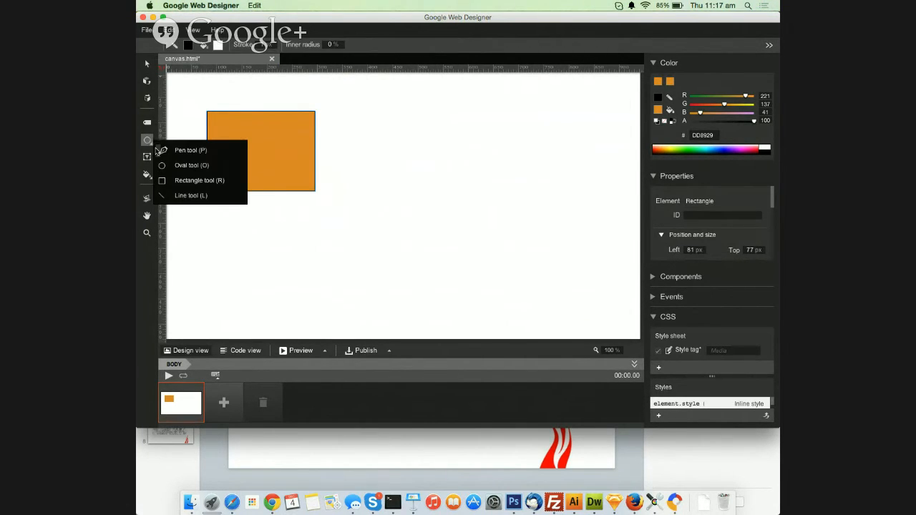
{"action": "left_click", "coordinate": [176, 153]}
{"action": "left_click", "coordinate": [394, 222]}
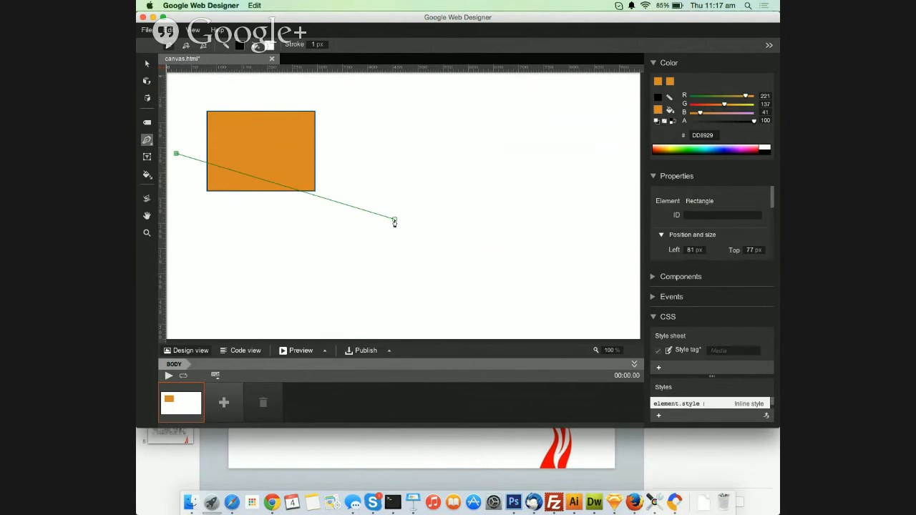
{"action": "left_click", "coordinate": [401, 181]}
{"action": "left_click", "coordinate": [414, 158]}
{"action": "left_click", "coordinate": [444, 142]}
{"action": "left_click", "coordinate": [479, 135]}
{"action": "left_click", "coordinate": [511, 145]}
{"action": "left_click", "coordinate": [531, 156]}
{"action": "left_click", "coordinate": [549, 175]}
{"action": "left_click", "coordinate": [553, 208]}
{"action": "left_click", "coordinate": [551, 233]}
{"action": "left_click", "coordinate": [543, 242]}
{"action": "left_click", "coordinate": [527, 253]}
{"action": "left_click", "coordinate": [518, 257]}
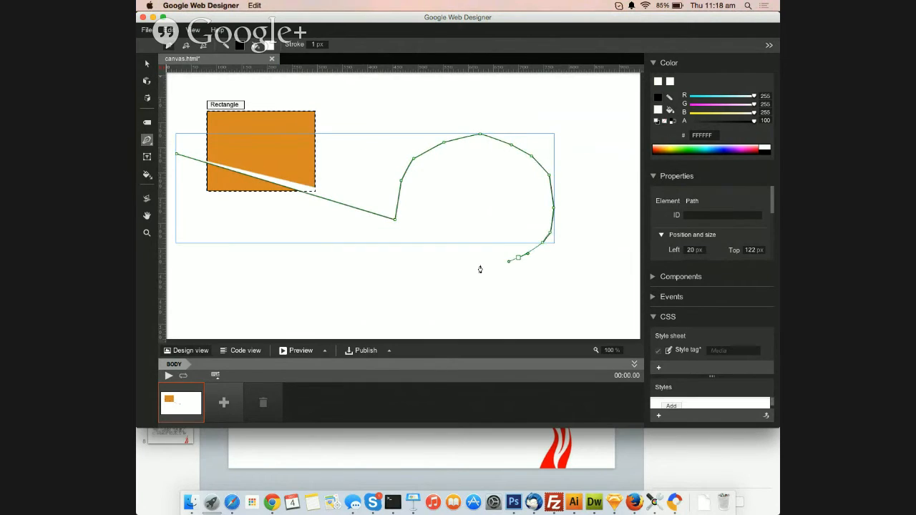
{"action": "left_click", "coordinate": [462, 267]}
{"action": "left_click", "coordinate": [428, 284]}
{"action": "left_click", "coordinate": [377, 270]}
{"action": "left_click", "coordinate": [329, 242]}
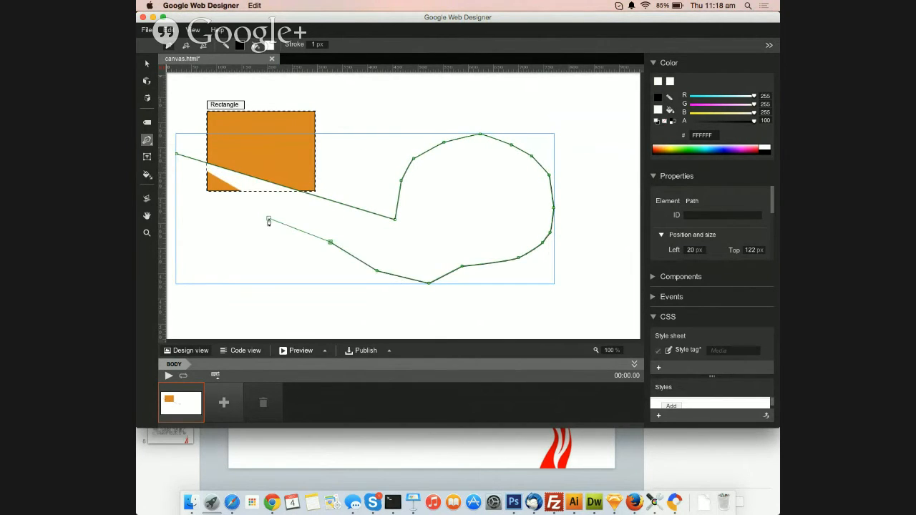
{"action": "left_click", "coordinate": [268, 219]}
{"action": "left_click", "coordinate": [176, 154]}
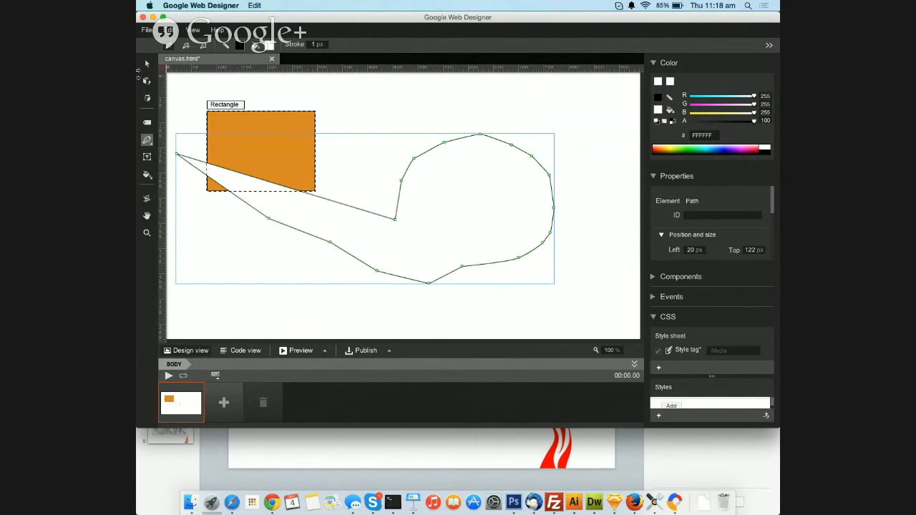
Move the path to about 96 px left, 111 px top and fill it with orange DD8929.
{"action": "left_click", "coordinate": [147, 66]}
{"action": "left_click_drag", "start_coordinate": [444, 149], "coordinate": [484, 141]}
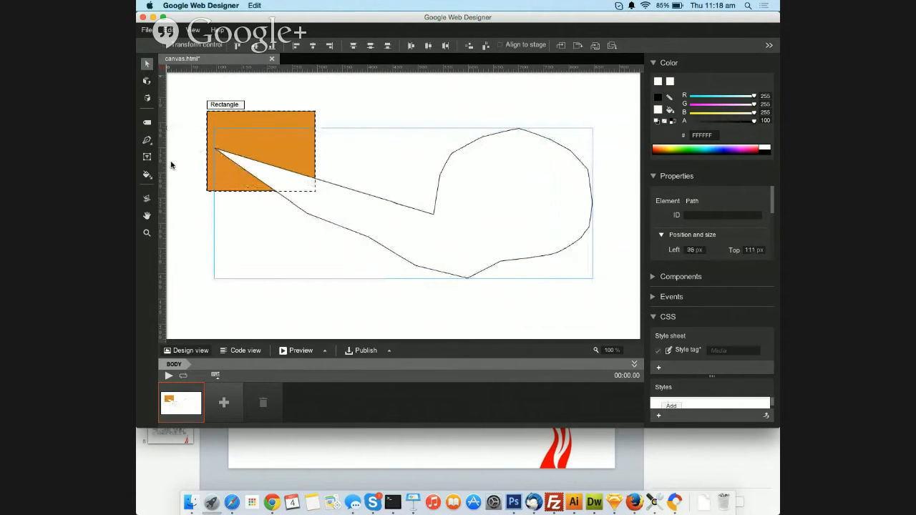
{"action": "left_click", "coordinate": [482, 171]}
{"action": "left_click", "coordinate": [147, 64]}
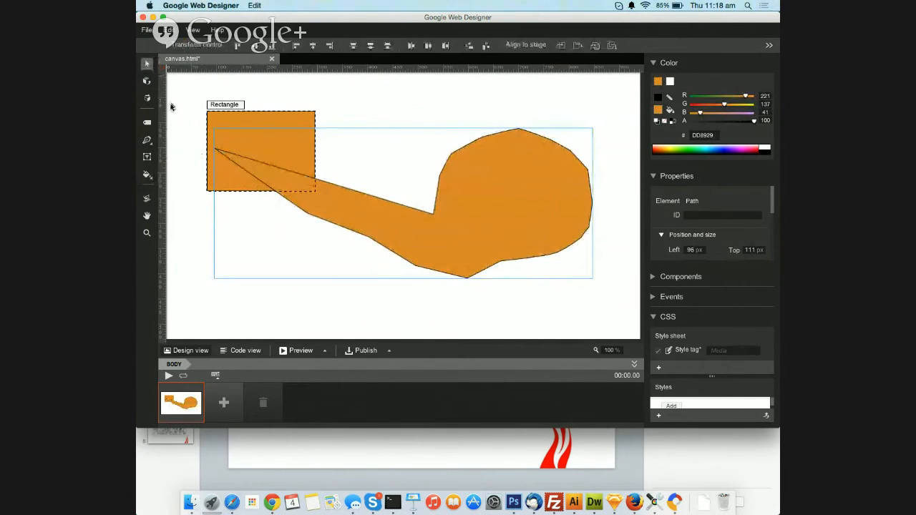
Review the path's canvas element and style rules in the code, and go back to the design view.
{"action": "left_click", "coordinate": [249, 352]}
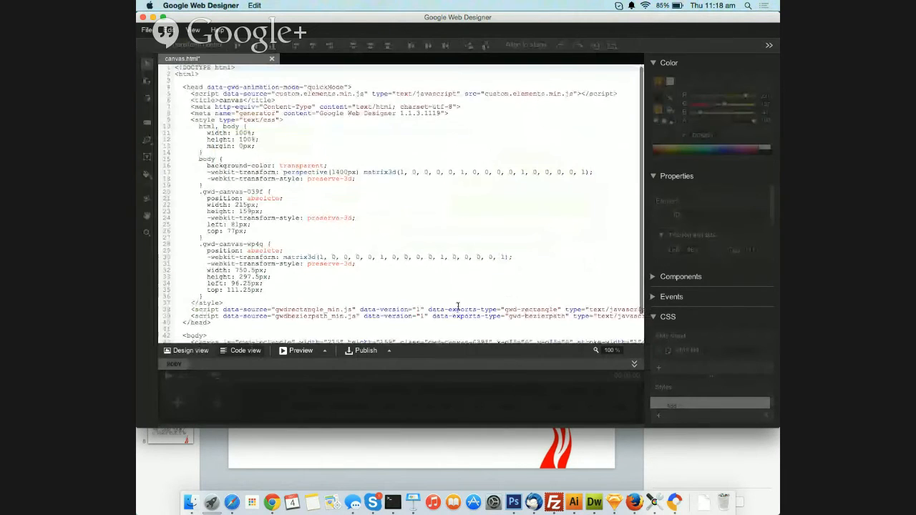
{"action": "scroll", "coordinate": [449, 299], "scroll_direction": "down", "scroll_amount": 2}
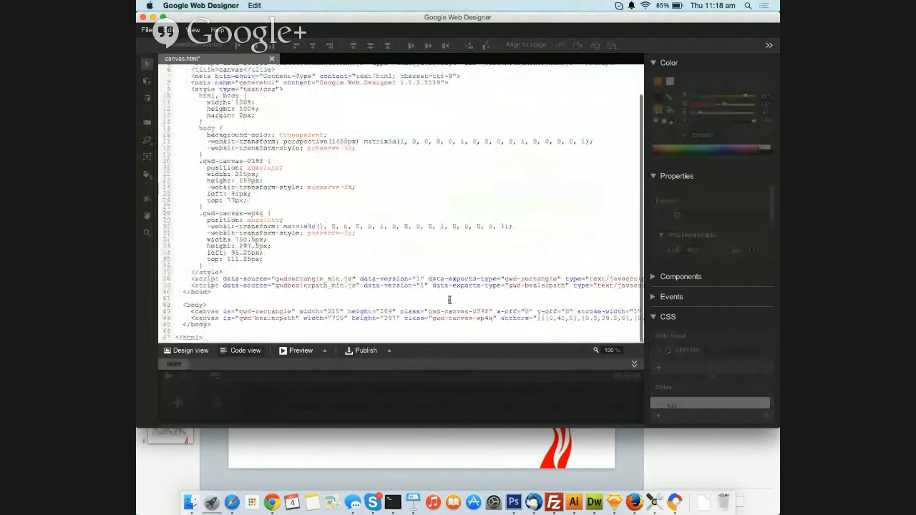
{"action": "left_click_drag", "start_coordinate": [192, 318], "coordinate": [604, 312]}
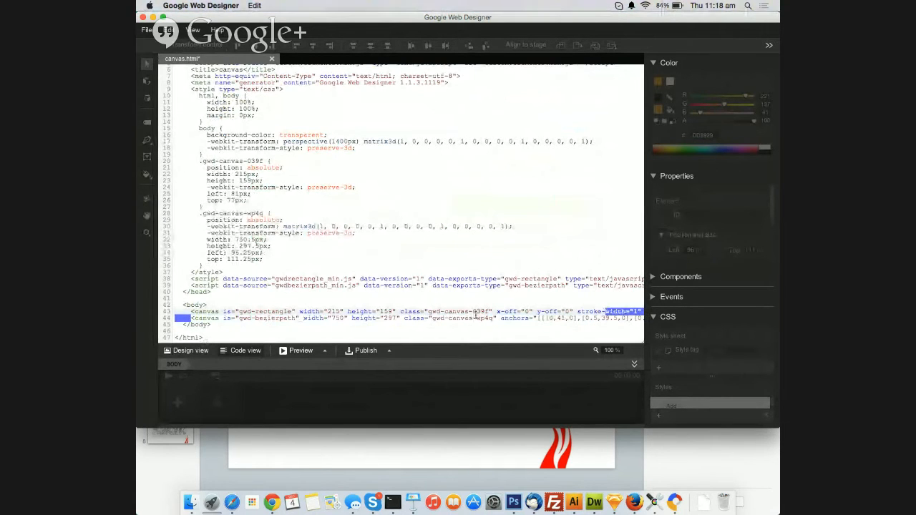
{"action": "left_click", "coordinate": [441, 293]}
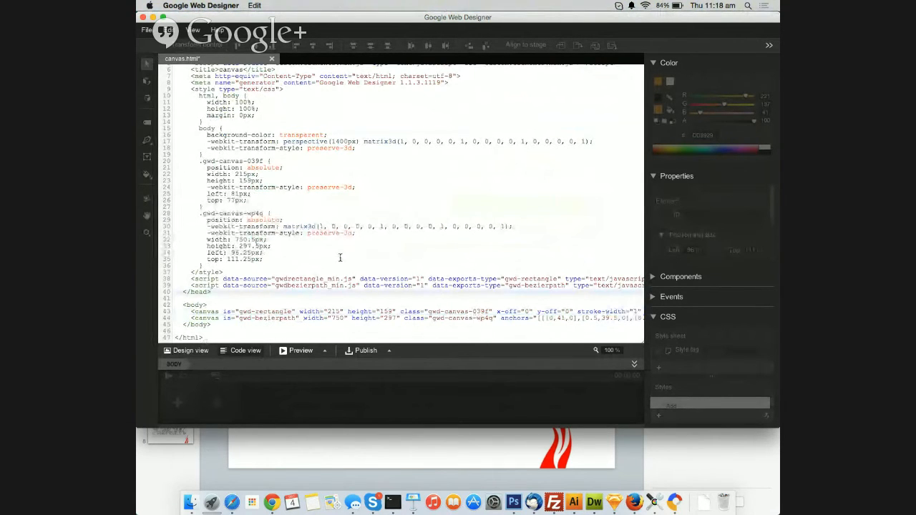
{"action": "scroll", "coordinate": [340, 257], "scroll_direction": "up", "scroll_amount": 2}
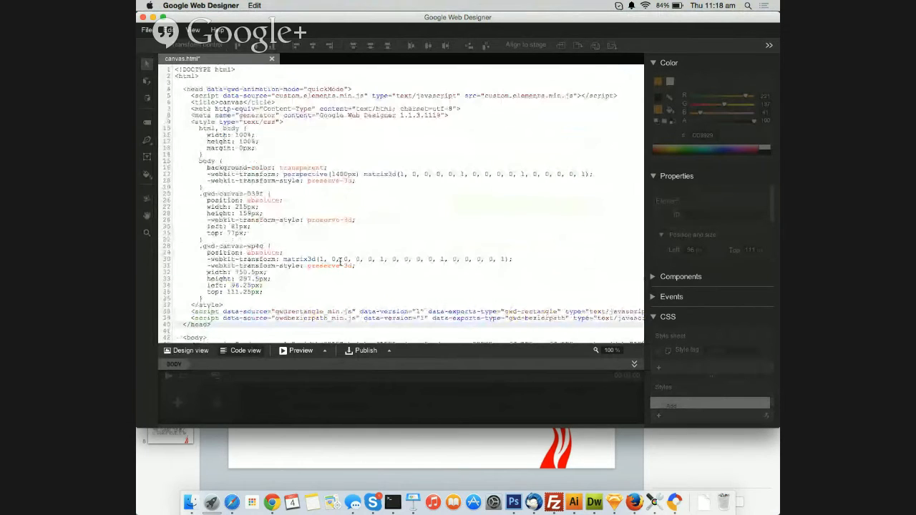
{"action": "scroll", "coordinate": [340, 257], "scroll_direction": "down", "scroll_amount": 2}
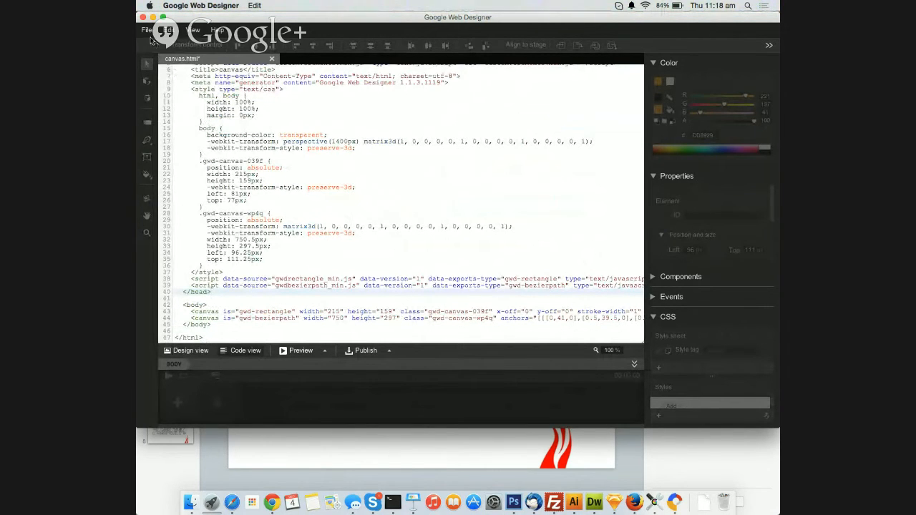
{"action": "left_click", "coordinate": [192, 351]}
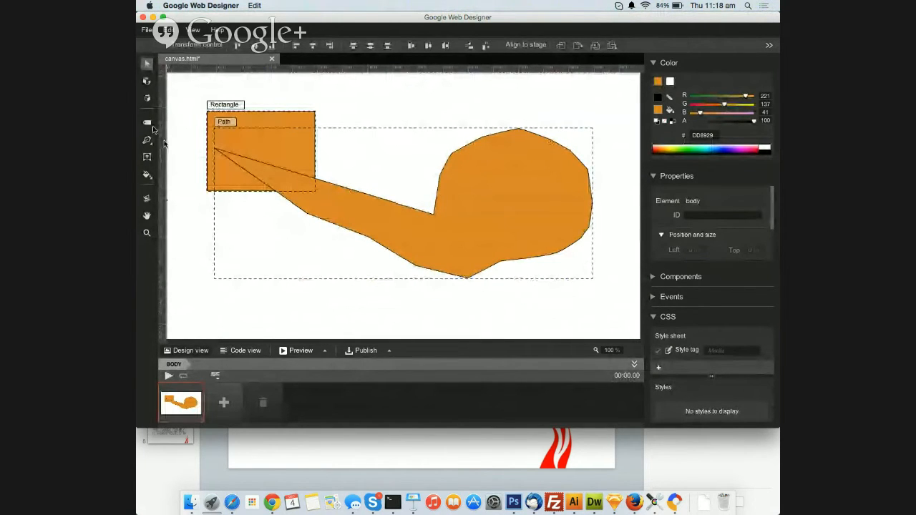
Rotate the path in 3D space and undo the last rotation.
{"action": "left_click", "coordinate": [147, 81]}
{"action": "left_click", "coordinate": [360, 219]}
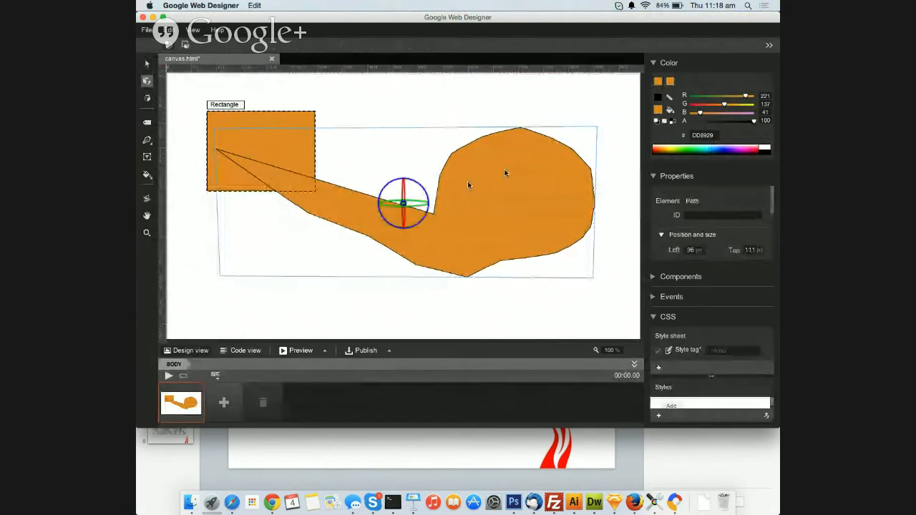
{"action": "left_click_drag", "start_coordinate": [505, 172], "coordinate": [520, 219]}
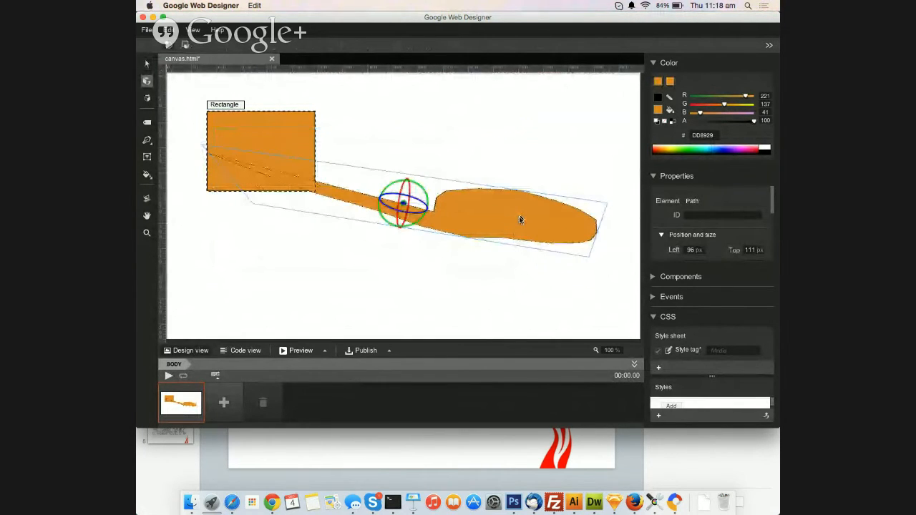
{"action": "key", "text": "super+z"}
Move the path in 3D space and undo the last move.
{"action": "key", "text": "g"}
{"action": "left_click_drag", "start_coordinate": [423, 204], "coordinate": [452, 134]}
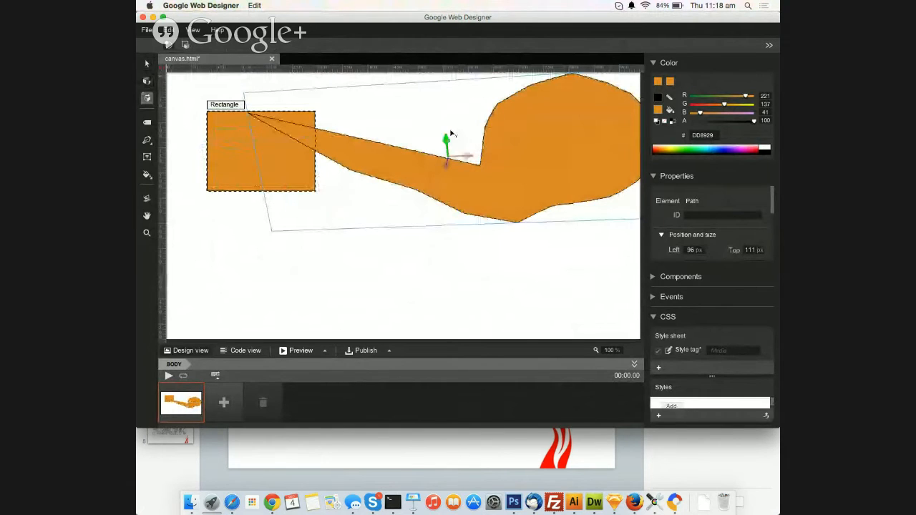
{"action": "key", "text": "super+z"}
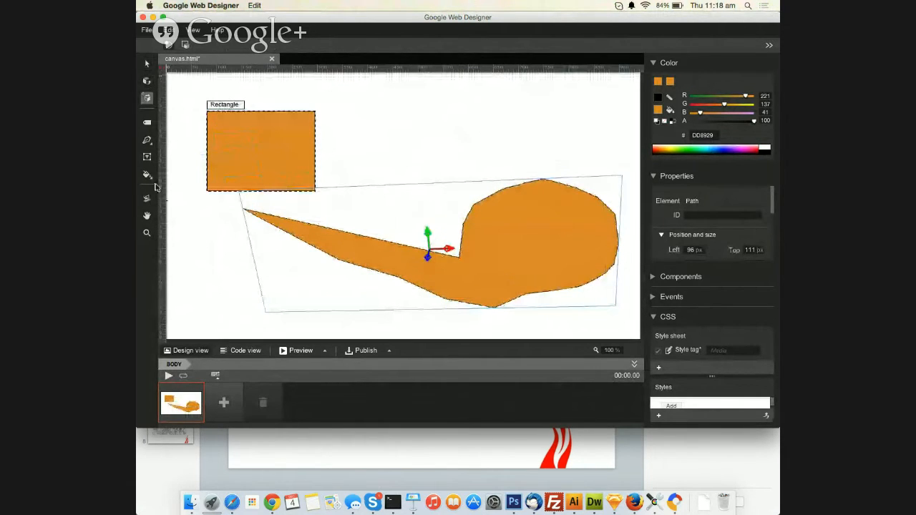
{"action": "left_click", "coordinate": [147, 157]}
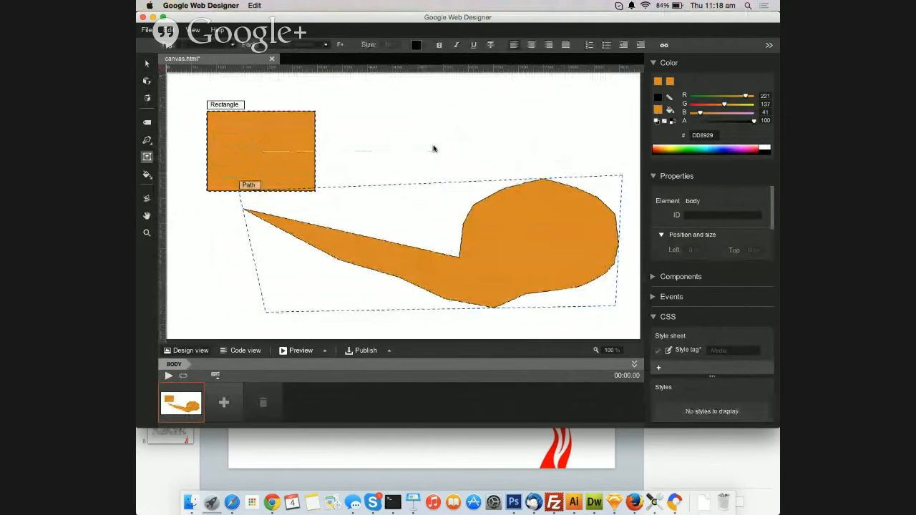
{"action": "left_click", "coordinate": [434, 151]}
{"action": "left_click", "coordinate": [204, 210]}
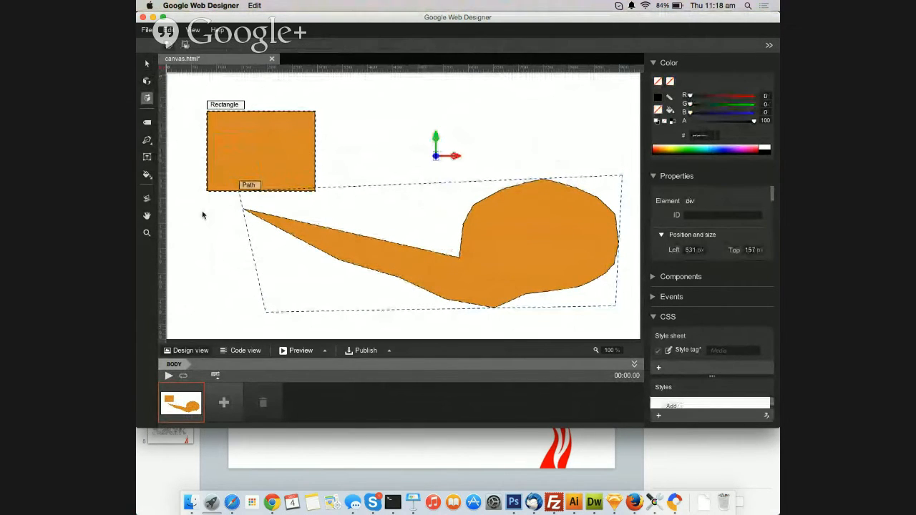
{"action": "left_click", "coordinate": [146, 122]}
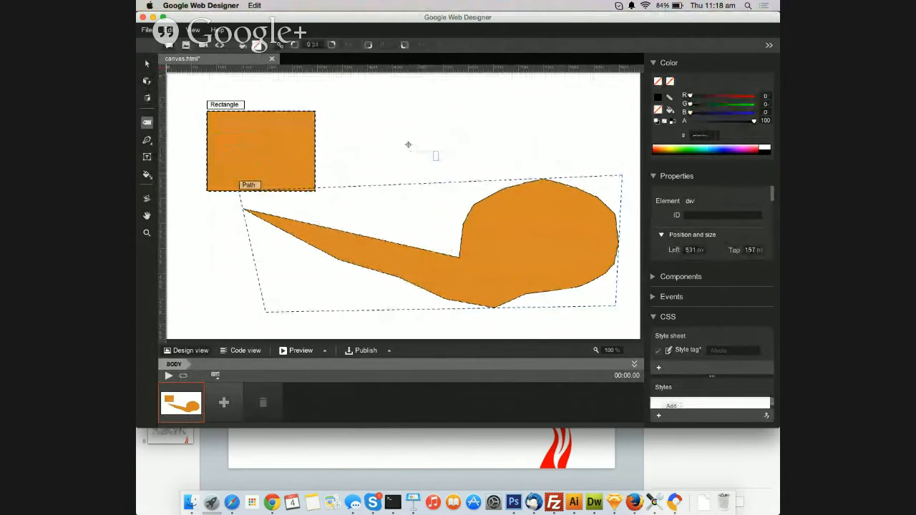
{"action": "left_click", "coordinate": [146, 98]}
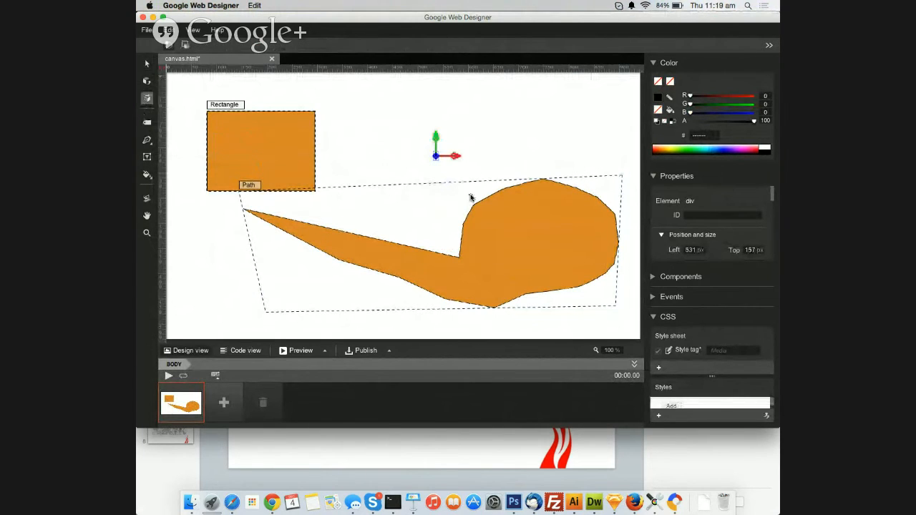
Add a text box about 188 by 138 px at about 413 px left, 120 px top, with lines "sfsdffggdfg", "sfsfsdf", a blank line and "sdfsdfsdf".
{"action": "left_click", "coordinate": [146, 157]}
{"action": "left_click_drag", "start_coordinate": [375, 133], "coordinate": [469, 202]}
{"action": "type", "text": "sfsdffggdfg"}
{"action": "key", "text": "Return"}
{"action": "type", "text": "sfsfsdf  sdfsdfsdf"}
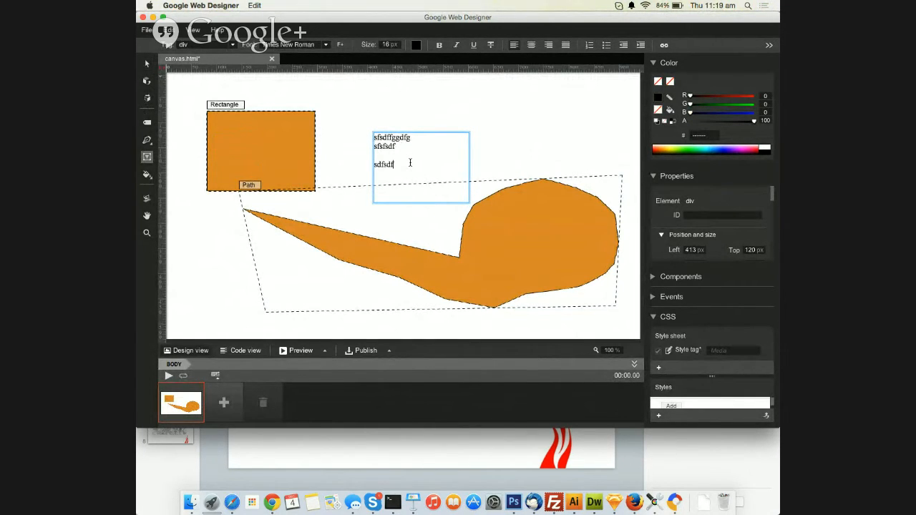
Review the style rules and nested div markup of the text box in the code, and return to the design view.
{"action": "left_click", "coordinate": [244, 351]}
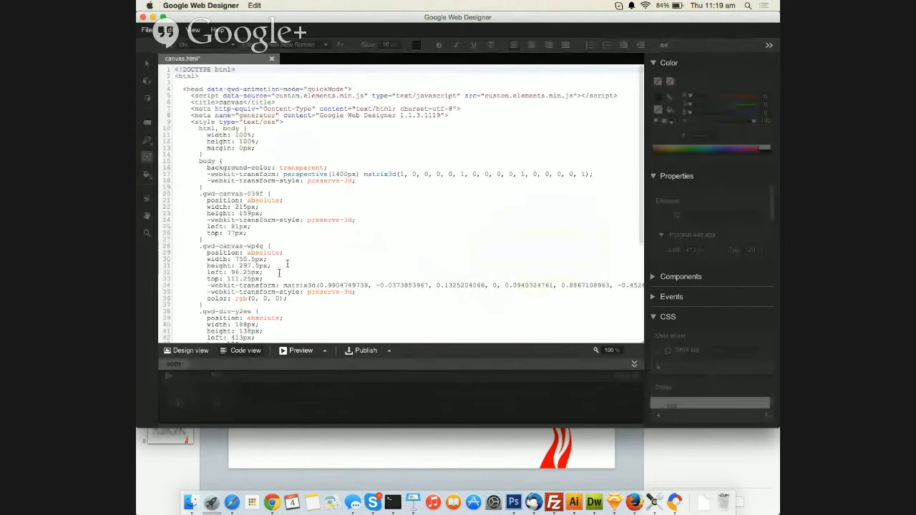
{"action": "scroll", "coordinate": [279, 273], "scroll_direction": "down", "scroll_amount": 5}
{"action": "left_click", "coordinate": [323, 287]}
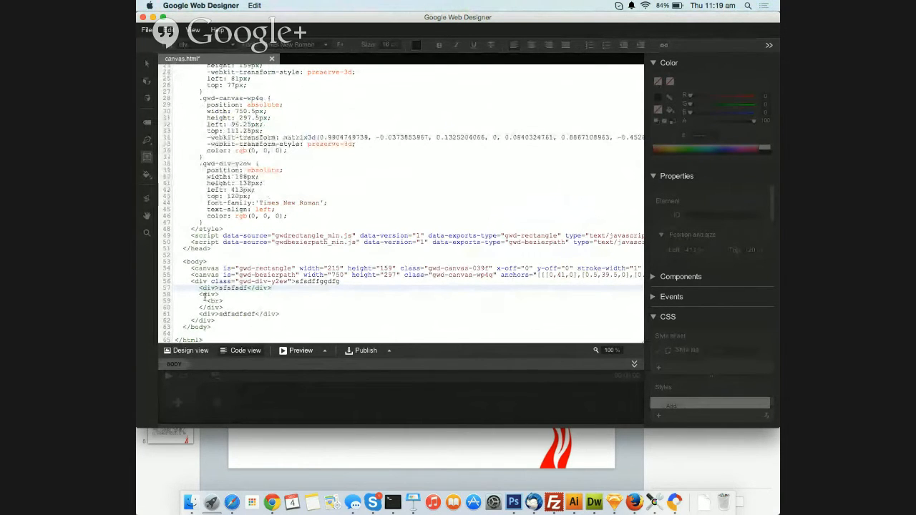
{"action": "left_click", "coordinate": [186, 351]}
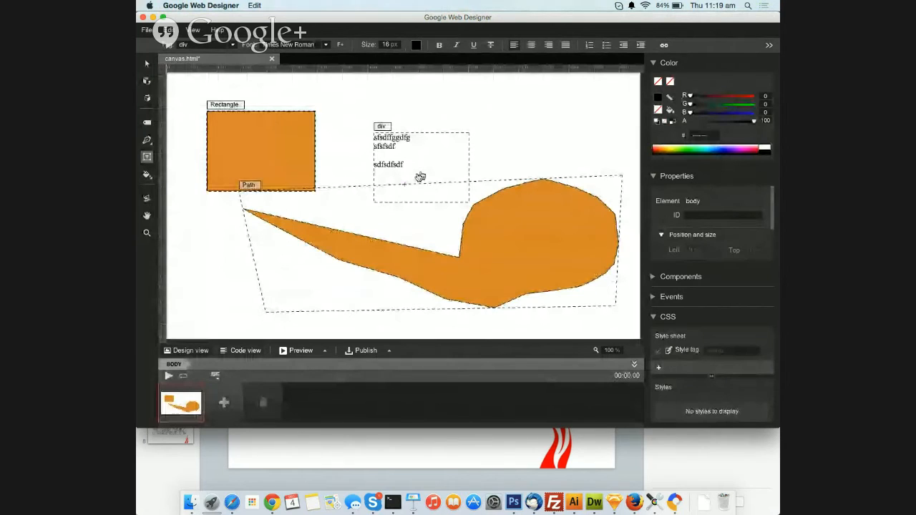
Delete the orange freeform path from the page.
{"action": "left_click", "coordinate": [420, 177]}
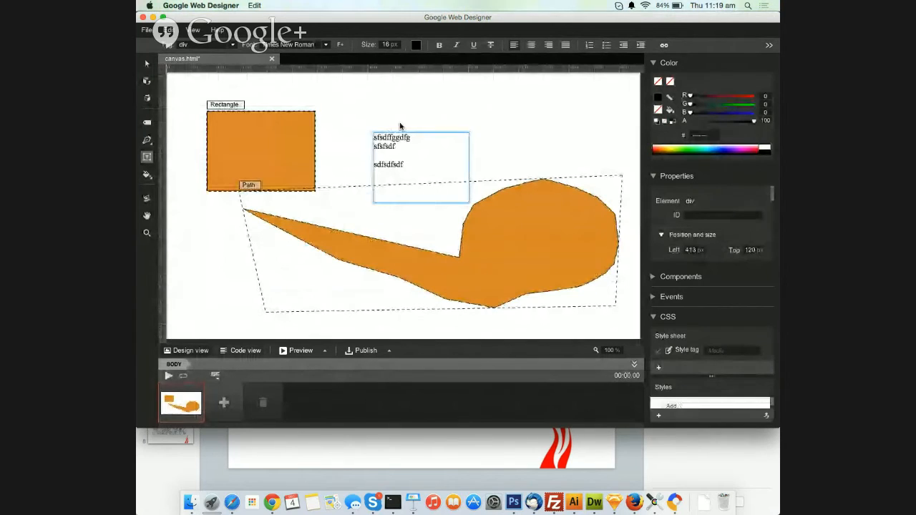
{"action": "left_click", "coordinate": [465, 205]}
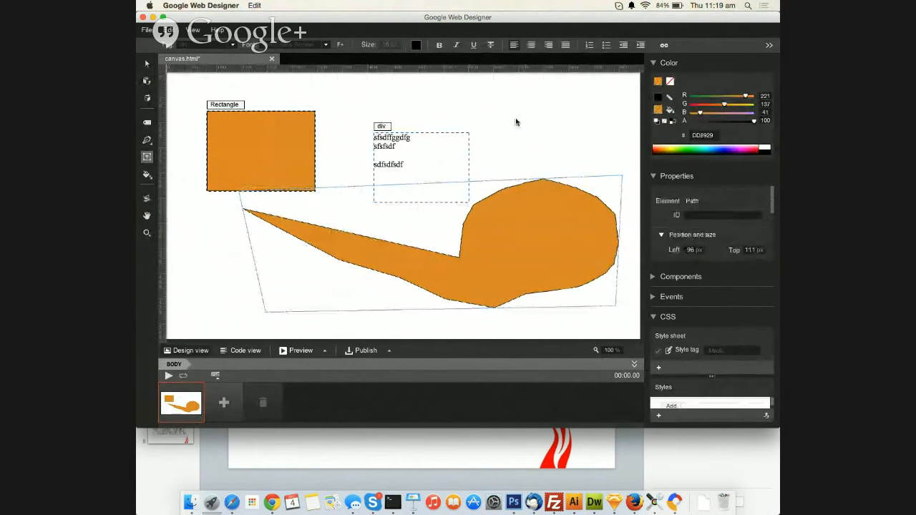
{"action": "key", "text": "Delete"}
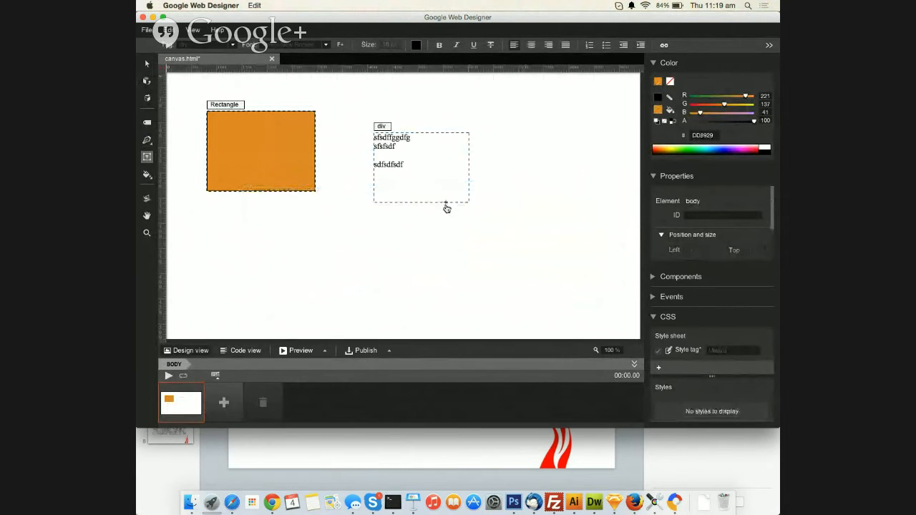
{"action": "left_click", "coordinate": [447, 204]}
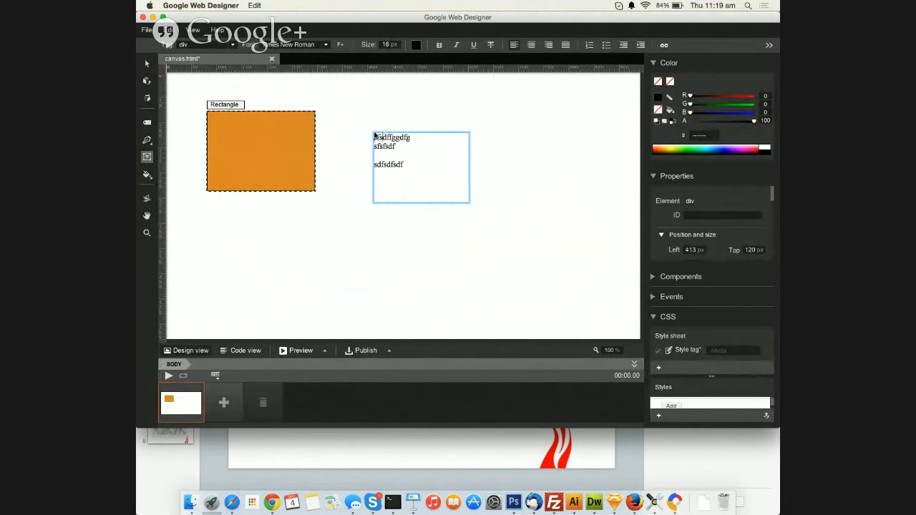
{"action": "left_click_drag", "start_coordinate": [374, 135], "coordinate": [505, 248]}
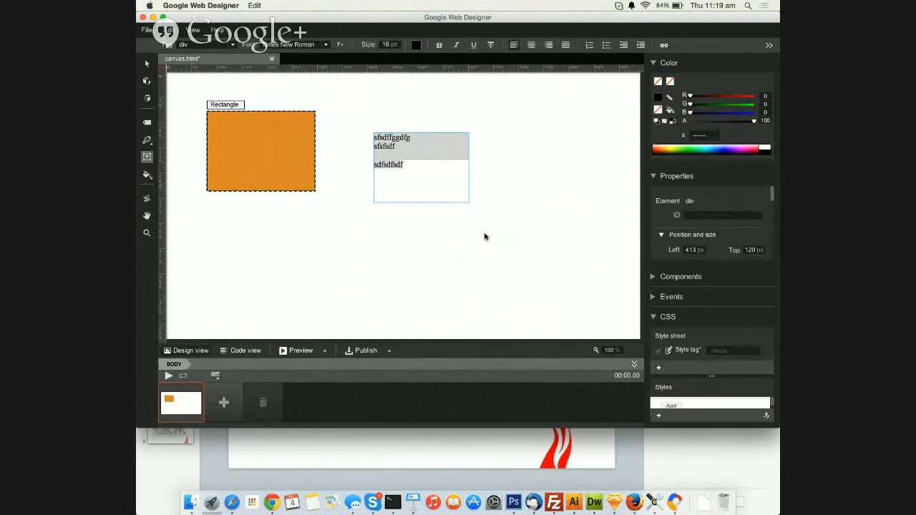
{"action": "left_click", "coordinate": [460, 209]}
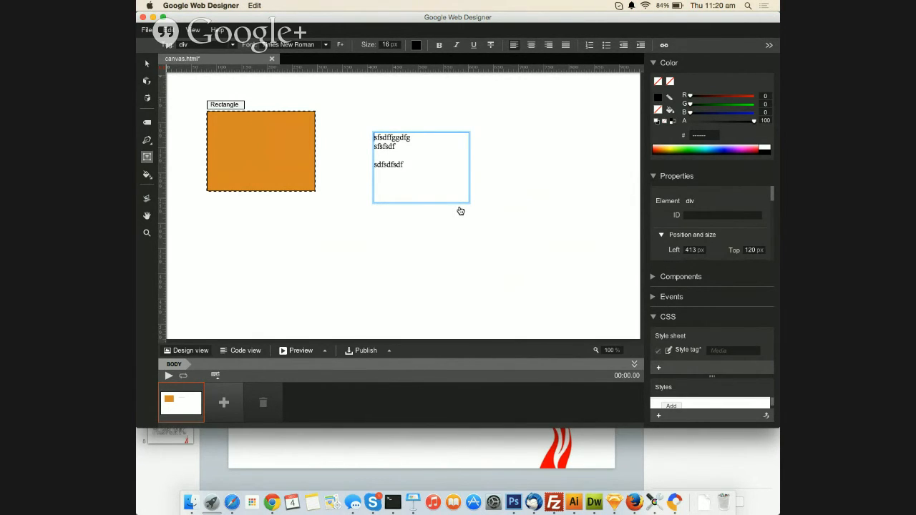
{"action": "left_click", "coordinate": [462, 207]}
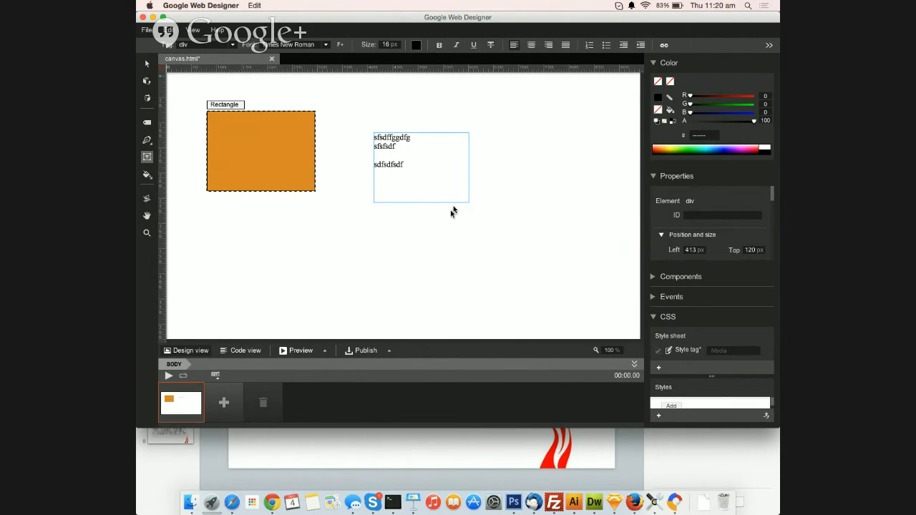
{"action": "left_click", "coordinate": [456, 204]}
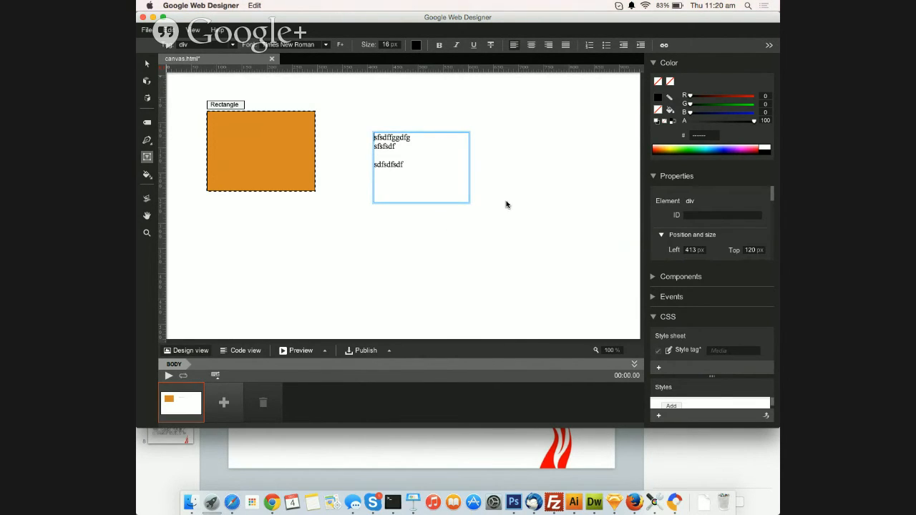
{"action": "left_click", "coordinate": [431, 134]}
{"action": "mouse_move", "coordinate": [358, 110]}
{"action": "left_mouse_down"}
{"action": "mouse_move", "coordinate": [373, 198]}
{"action": "mouse_move", "coordinate": [512, 227]}
{"action": "left_mouse_up"}
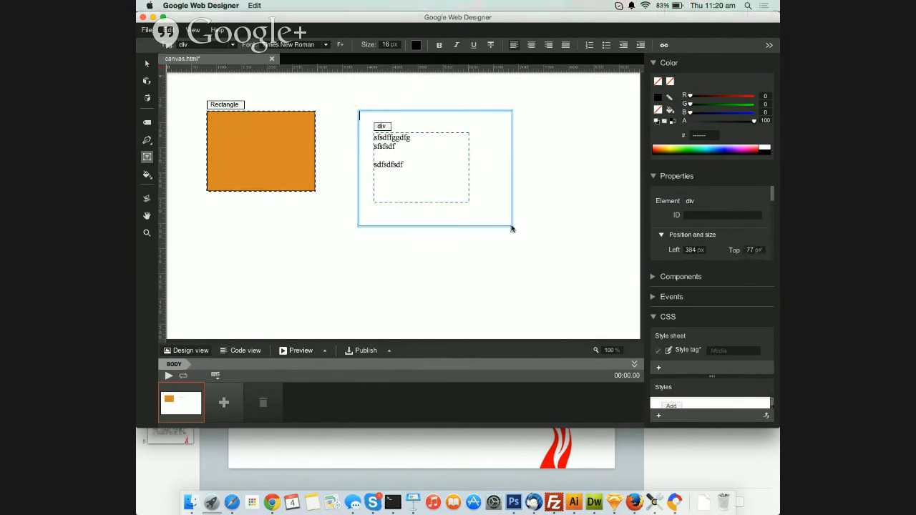
Delete all text box content beside the orange rectangle, keeping the rectangle.
{"action": "left_click", "coordinate": [147, 64]}
{"action": "left_click_drag", "start_coordinate": [343, 94], "coordinate": [561, 249]}
{"action": "key", "text": "Delete"}
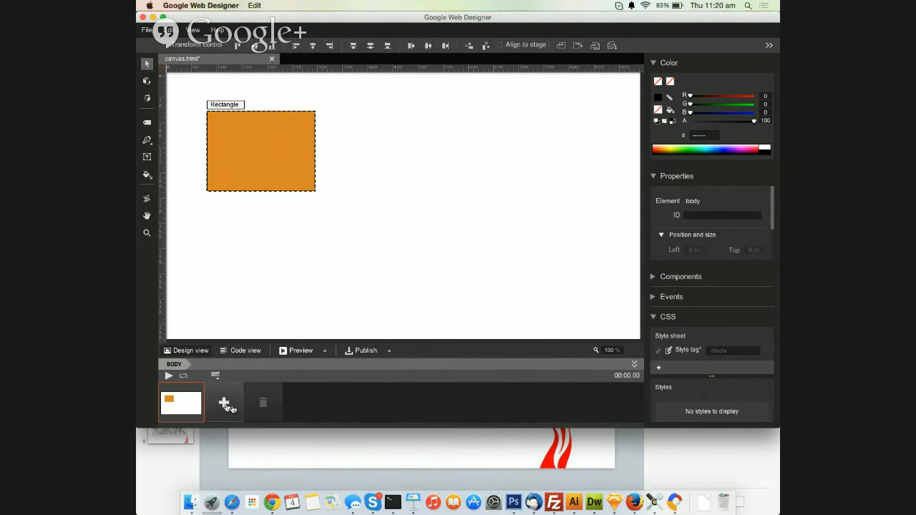
Add four keyframes after the first one in the animation timeline.
{"action": "left_click", "coordinate": [221, 408]}
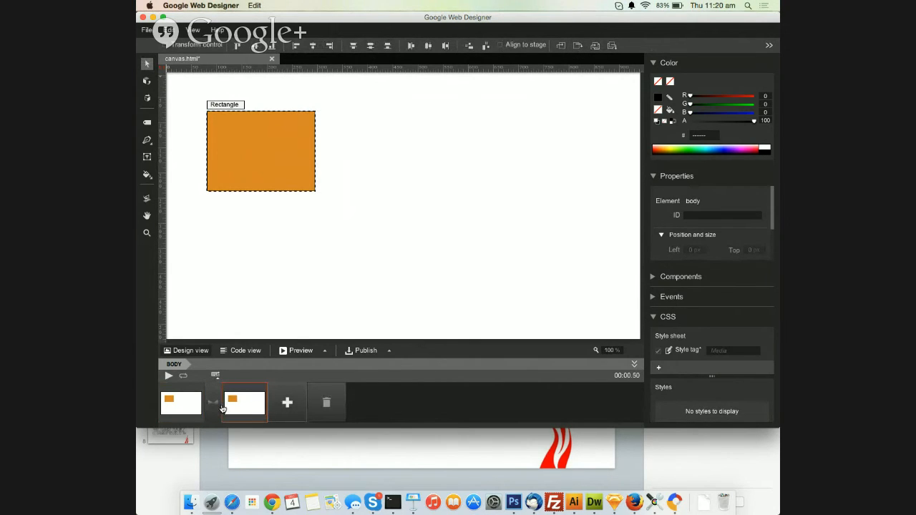
{"action": "left_click", "coordinate": [287, 403]}
{"action": "left_click", "coordinate": [350, 402]}
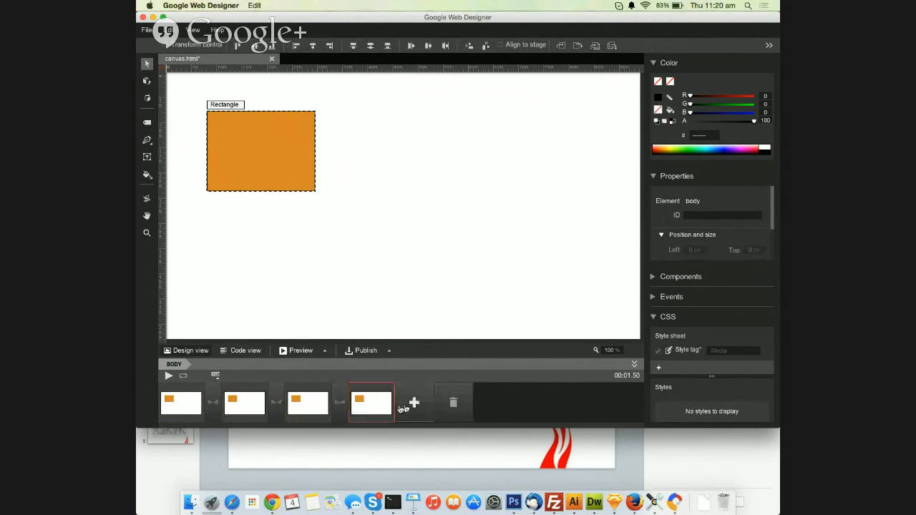
{"action": "left_click", "coordinate": [414, 403]}
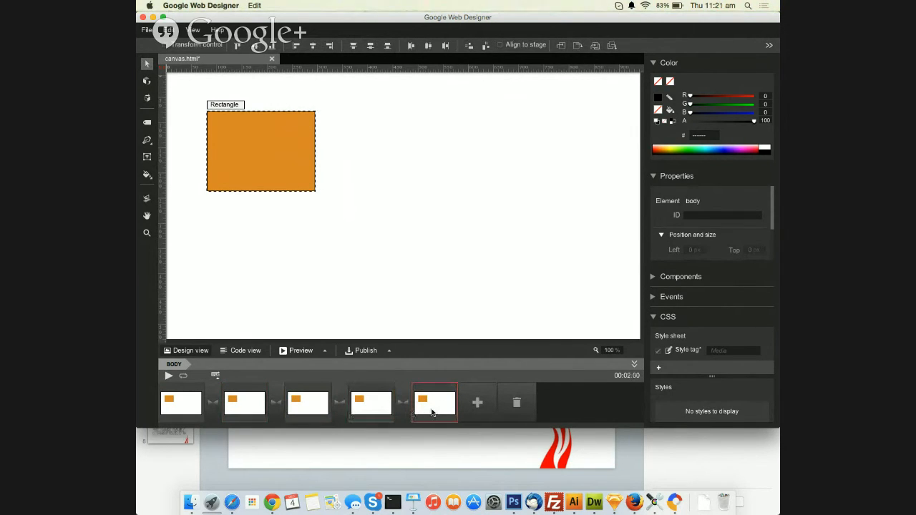
In the second keyframe, move the orange rectangle to about 619 px left, 64 px top.
{"action": "left_click", "coordinate": [244, 403]}
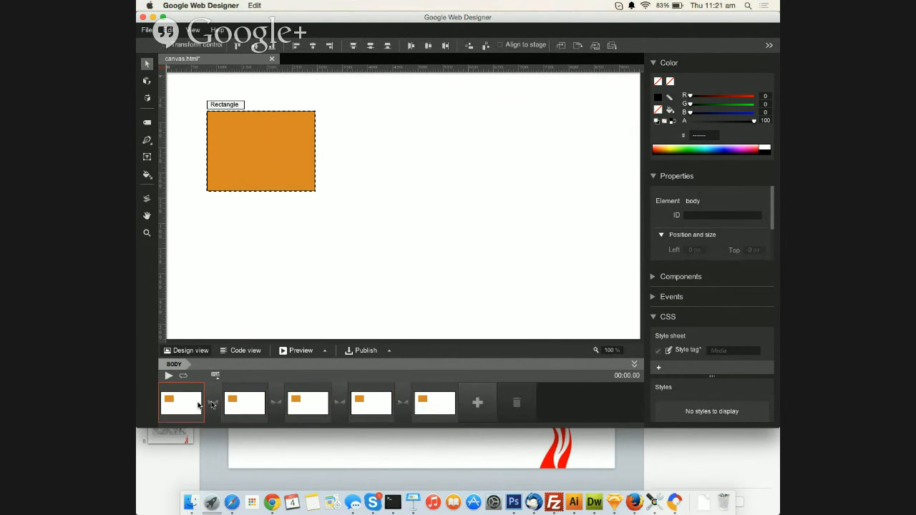
{"action": "left_click", "coordinate": [371, 403]}
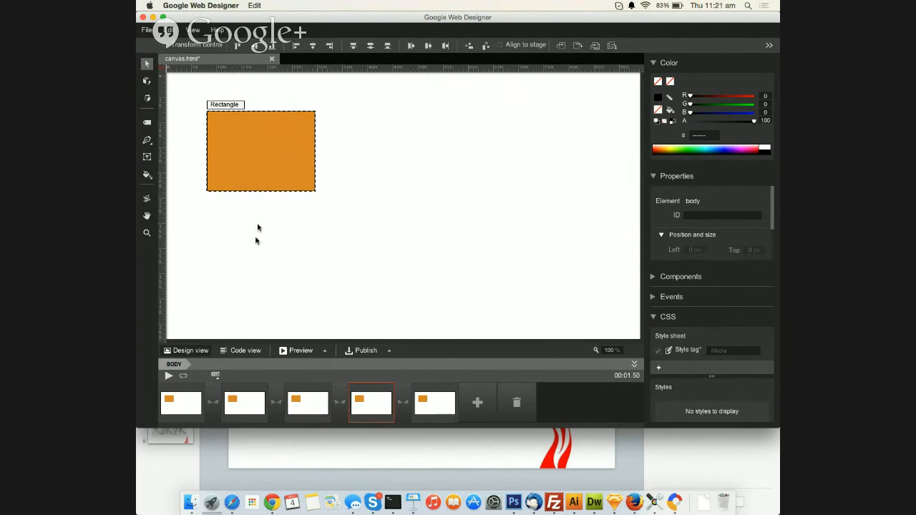
{"action": "left_click", "coordinate": [169, 397]}
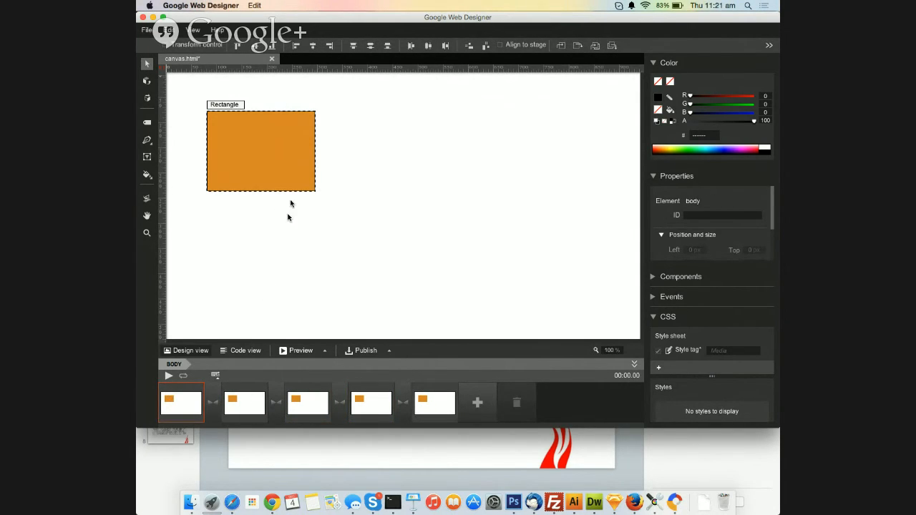
{"action": "left_click", "coordinate": [241, 403]}
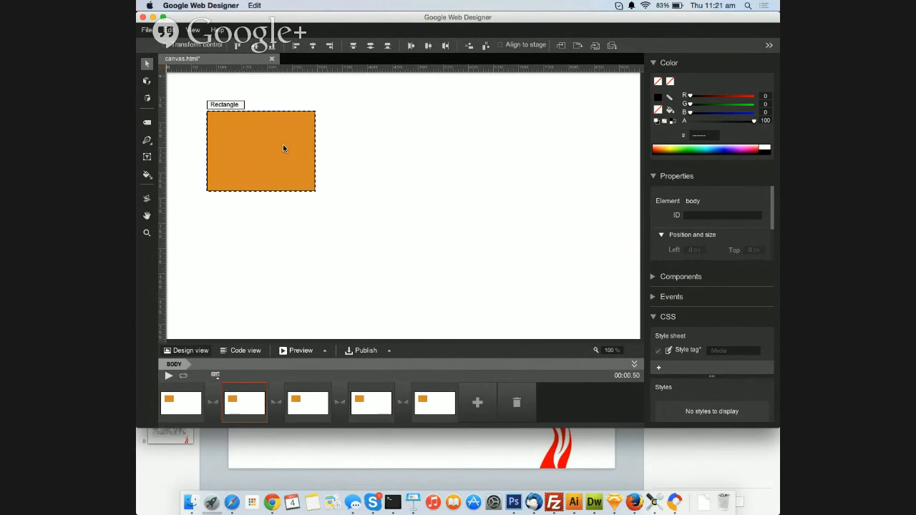
{"action": "left_click_drag", "start_coordinate": [283, 148], "coordinate": [553, 142]}
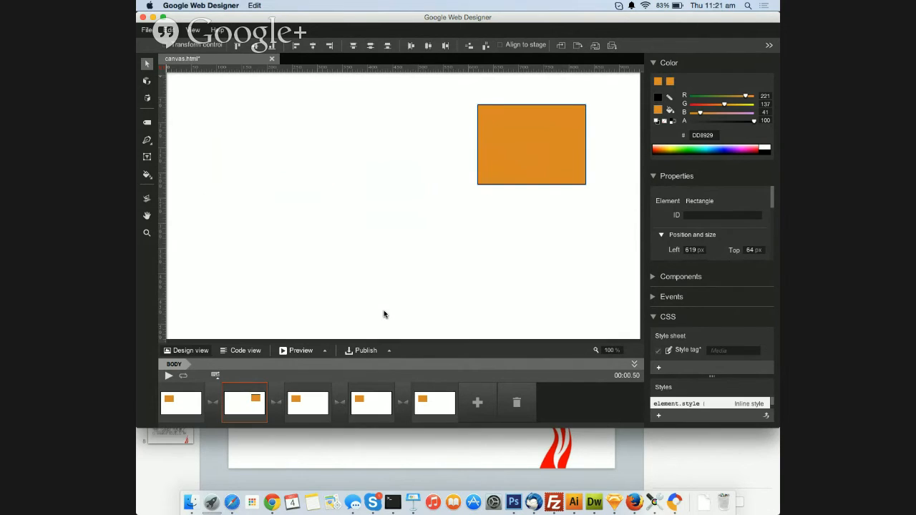
Return to the first keyframe and play the rectangle's animation twice to check its movement.
{"action": "left_click", "coordinate": [172, 403]}
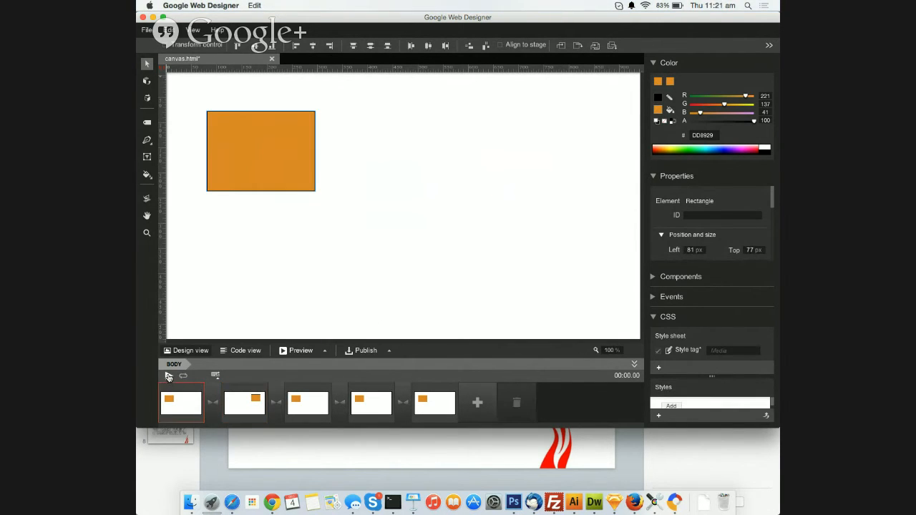
{"action": "left_click", "coordinate": [168, 376]}
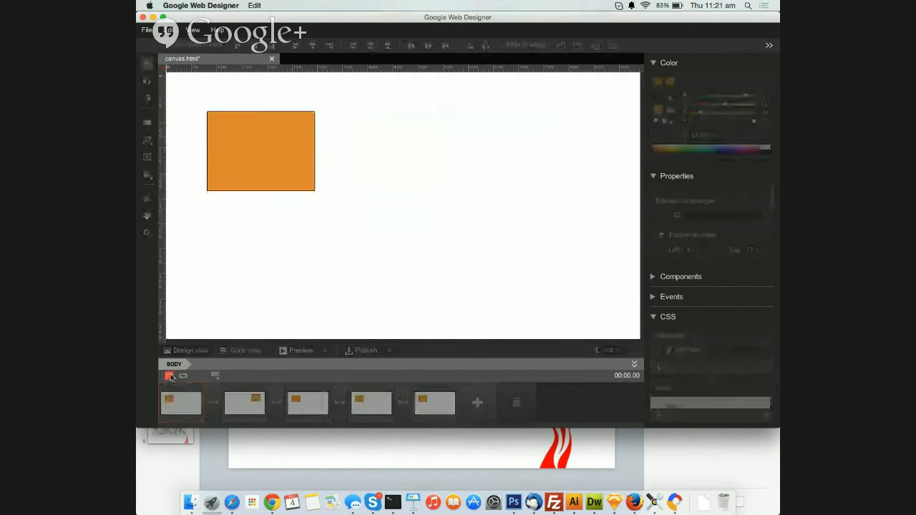
{"action": "left_click", "coordinate": [169, 377]}
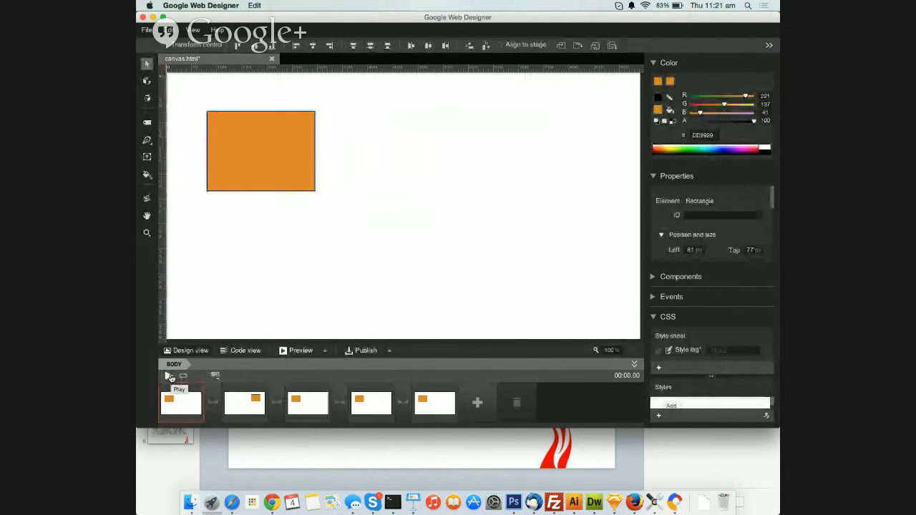
{"action": "left_click", "coordinate": [169, 377]}
{"action": "left_click", "coordinate": [170, 376]}
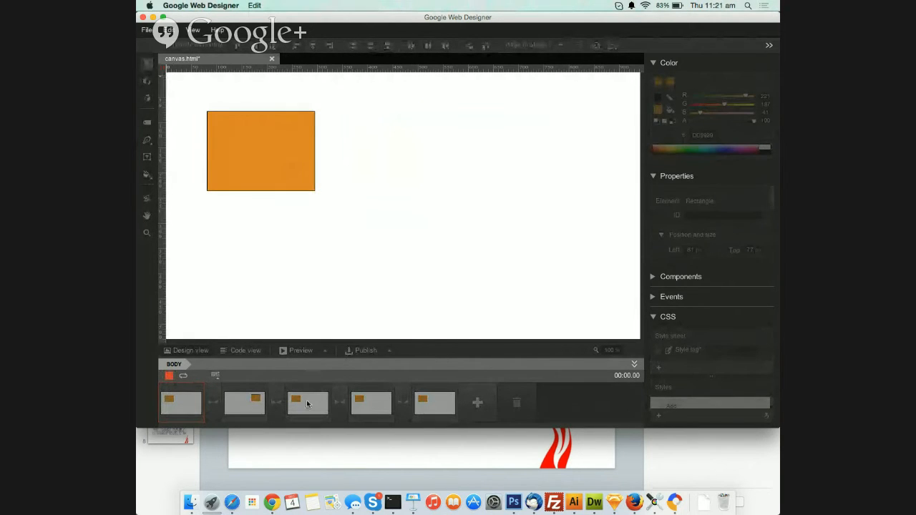
{"action": "left_click", "coordinate": [169, 377]}
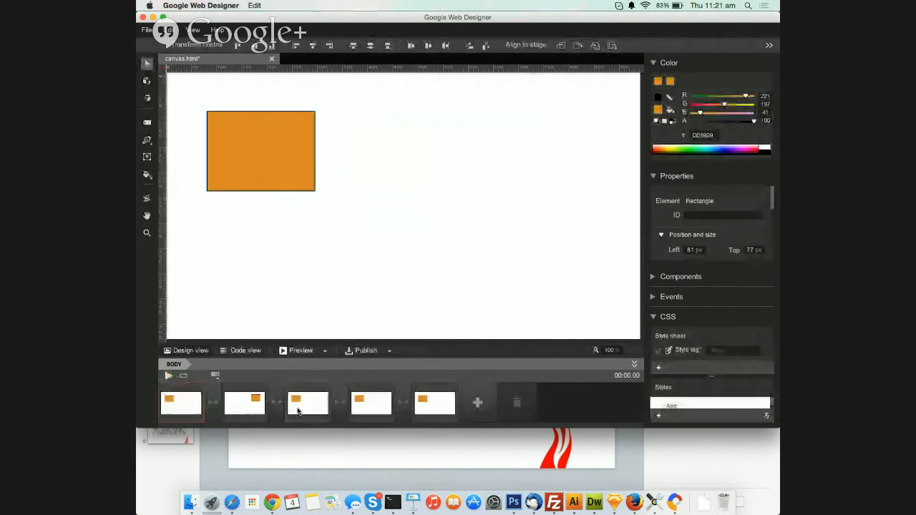
In the third keyframe, move the orange rectangle to about 626 px left, 280 px top, and play the animation.
{"action": "left_click", "coordinate": [298, 411]}
{"action": "left_click_drag", "start_coordinate": [272, 164], "coordinate": [535, 252]}
{"action": "left_click", "coordinate": [167, 377]}
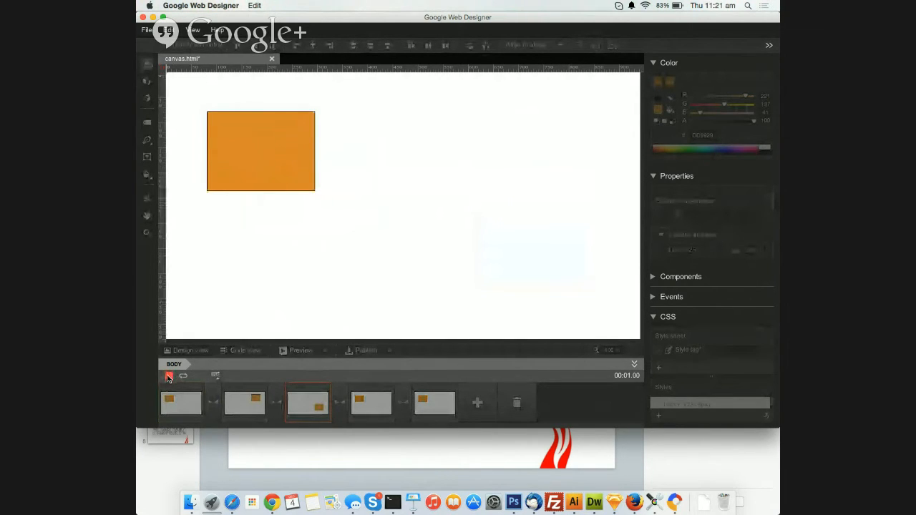
{"action": "left_click", "coordinate": [169, 378]}
Select the fourth keyframe and play the animation to check how the rectangle travels between keyframes.
{"action": "left_click", "coordinate": [371, 401]}
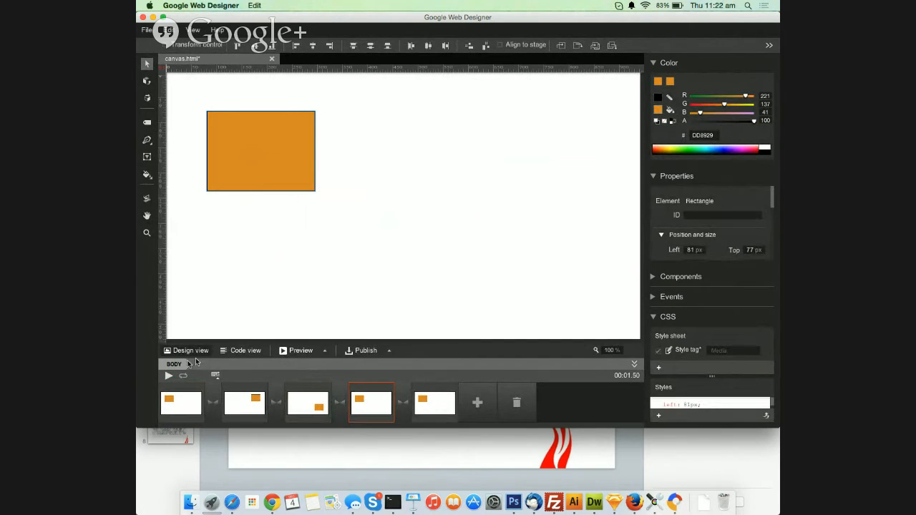
{"action": "left_click", "coordinate": [168, 377]}
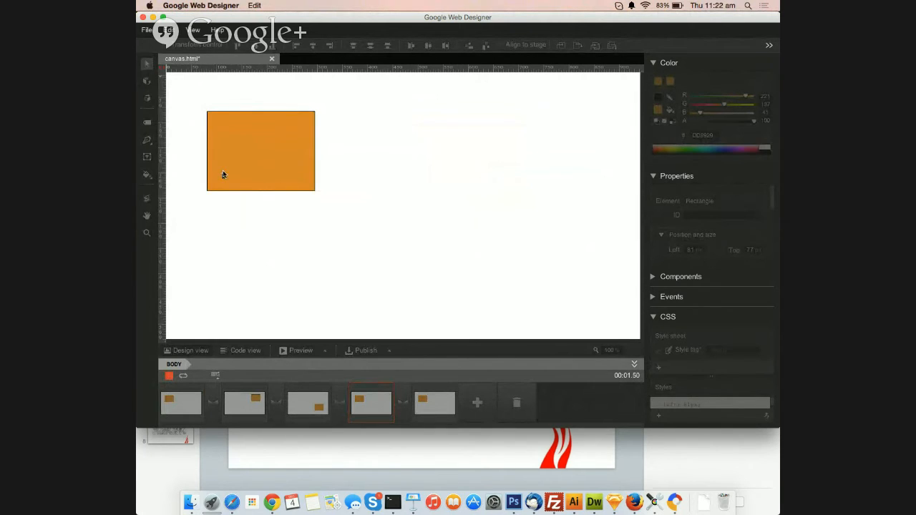
{"action": "left_click", "coordinate": [170, 376]}
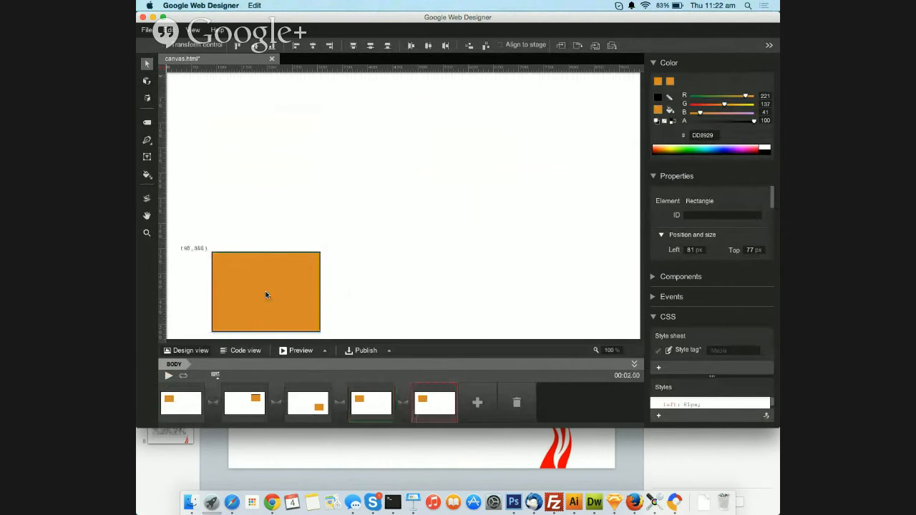
In the fifth keyframe, move the orange rectangle to about 75 px left, 352 px top, and play the animation.
{"action": "left_click_drag", "start_coordinate": [288, 307], "coordinate": [279, 303]}
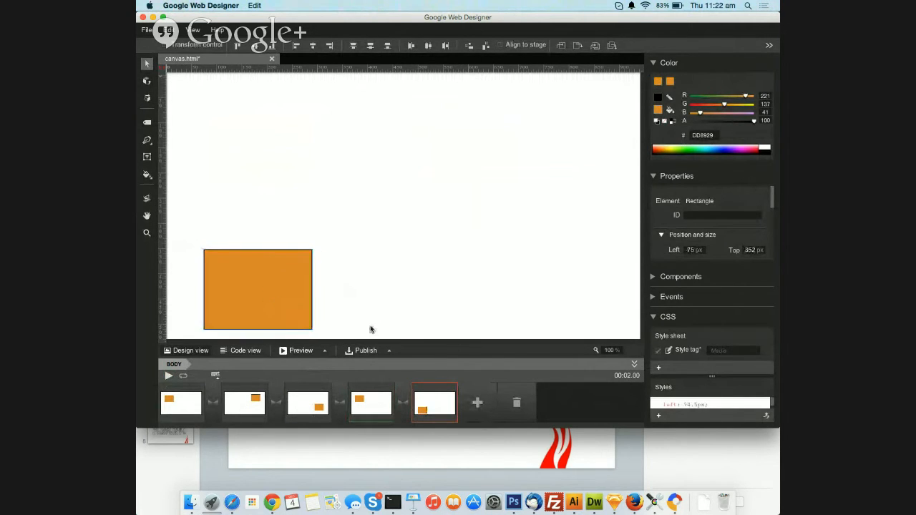
{"action": "left_click", "coordinate": [167, 376]}
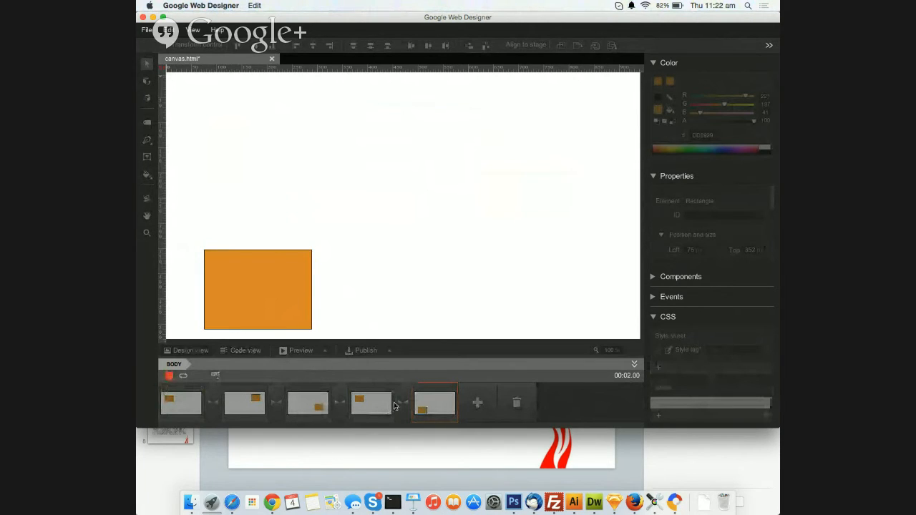
{"action": "left_click", "coordinate": [169, 376]}
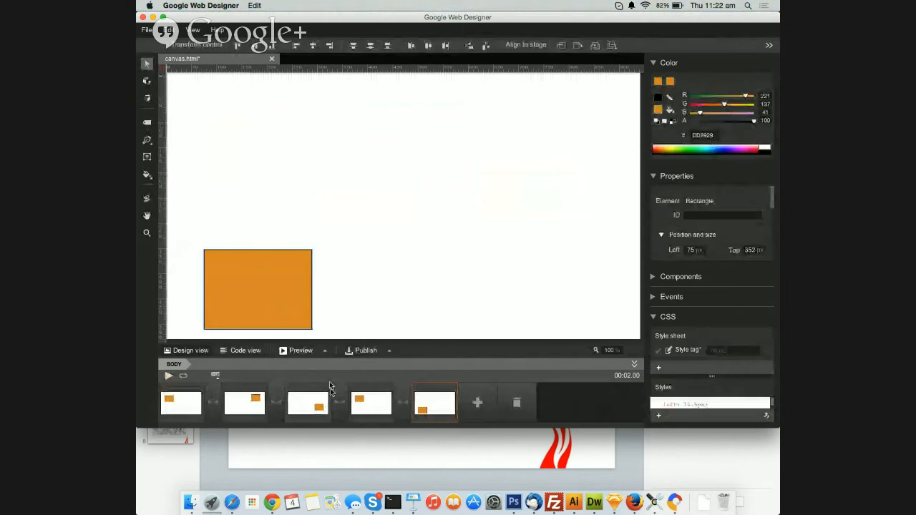
In the first keyframe, draw an oval beside the rectangle at about 431 px left, 118 px top.
{"action": "left_click", "coordinate": [182, 400]}
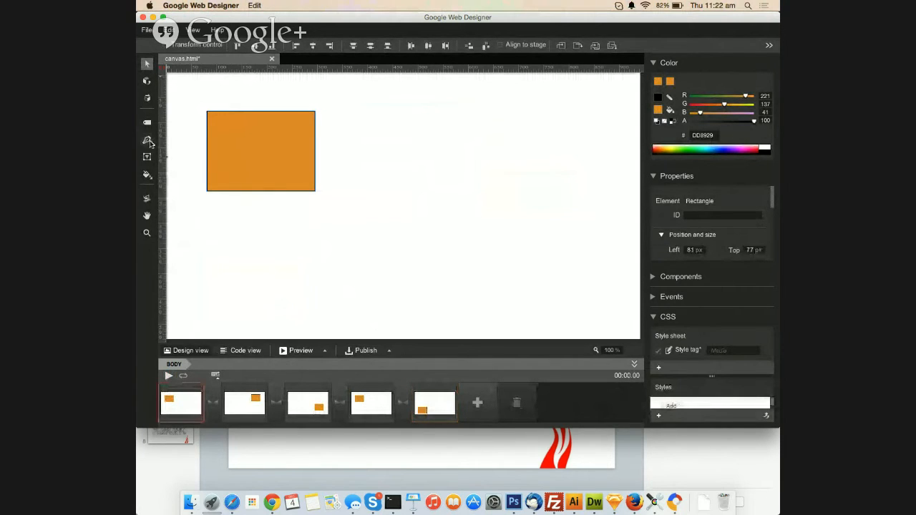
{"action": "left_click", "coordinate": [147, 140]}
{"action": "left_click", "coordinate": [179, 165]}
{"action": "mouse_move", "coordinate": [384, 132]}
{"action": "left_mouse_down"}
{"action": "mouse_move", "coordinate": [428, 194]}
{"action": "mouse_move", "coordinate": [443, 181]}
{"action": "left_mouse_up"}
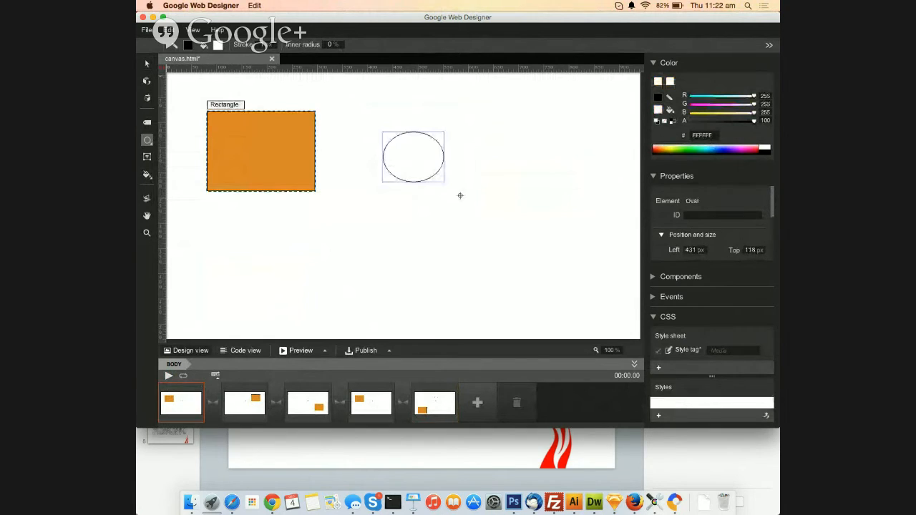
Fill the oval with lime green AEDD29.
{"action": "left_click", "coordinate": [146, 174]}
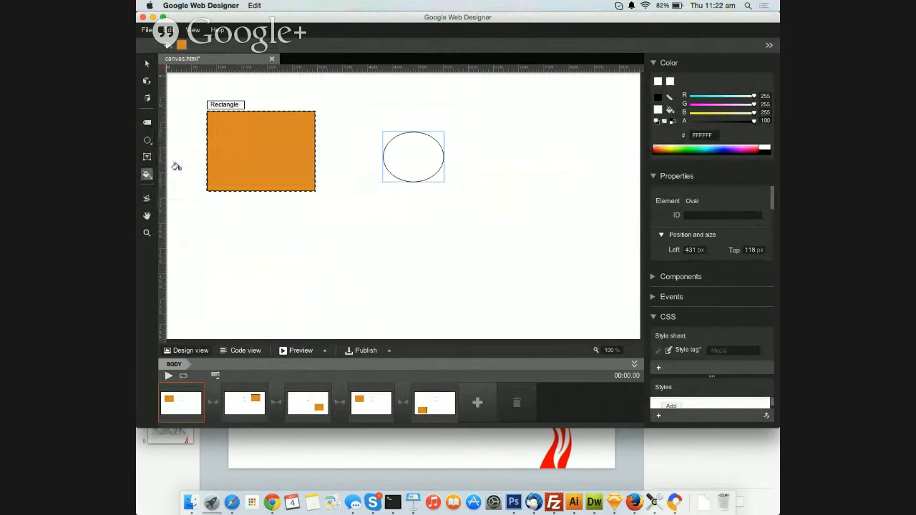
{"action": "left_click", "coordinate": [181, 46]}
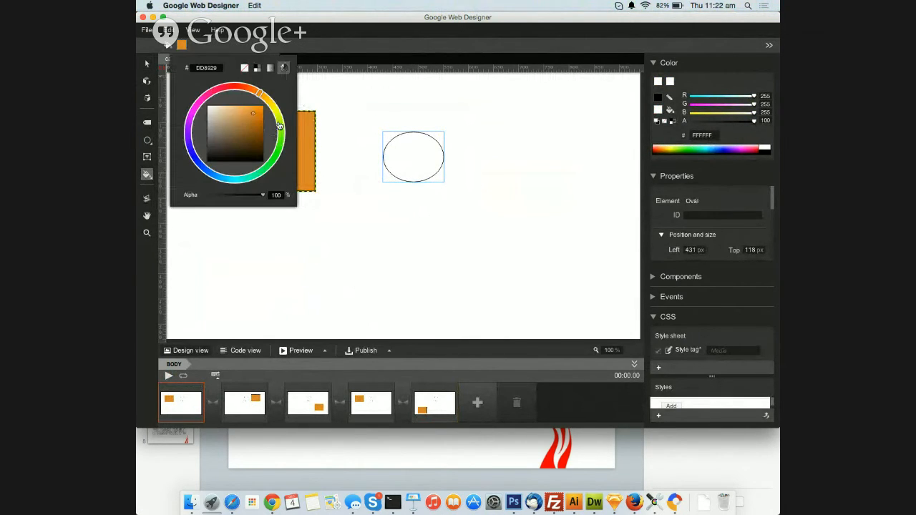
{"action": "left_click", "coordinate": [279, 126]}
{"action": "left_click", "coordinate": [405, 160]}
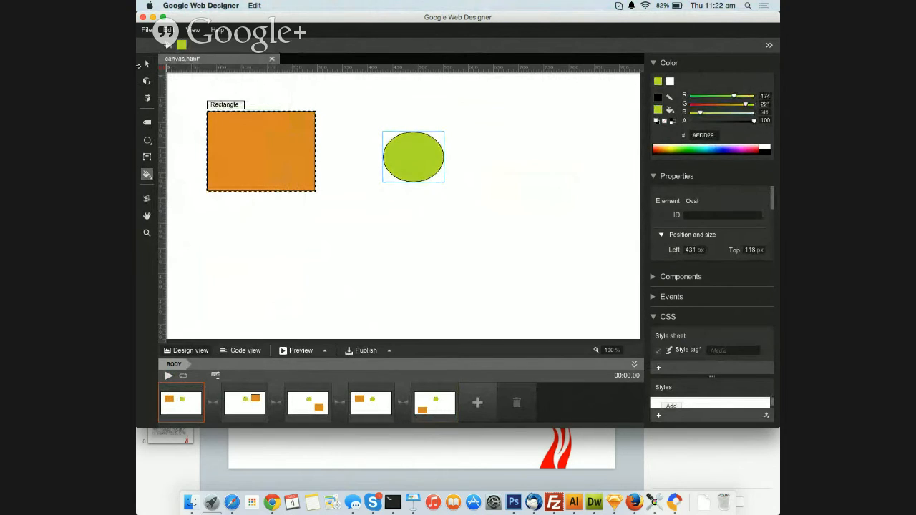
Move the oval to about 60 px left, 365 px top in the second keyframe, and 318 px left, 18 px top in the third.
{"action": "left_click", "coordinate": [146, 66]}
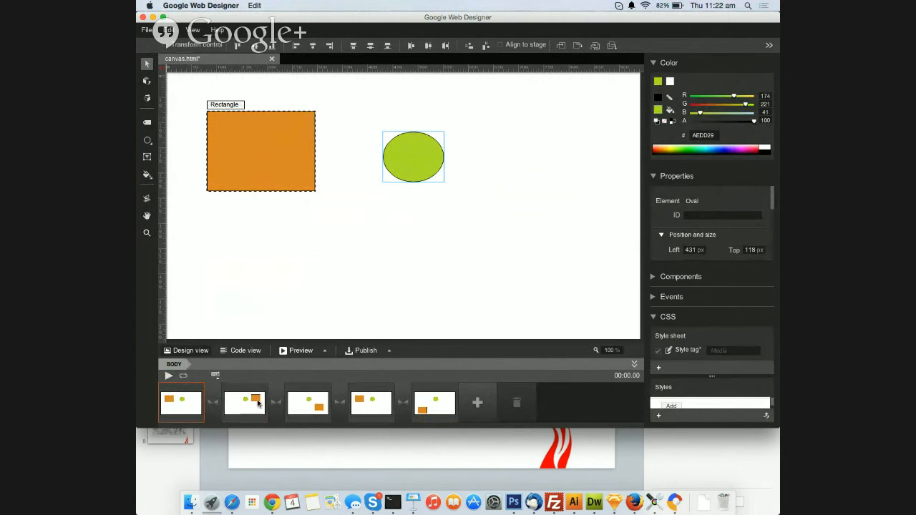
{"action": "left_click_drag", "start_coordinate": [415, 151], "coordinate": [231, 275]}
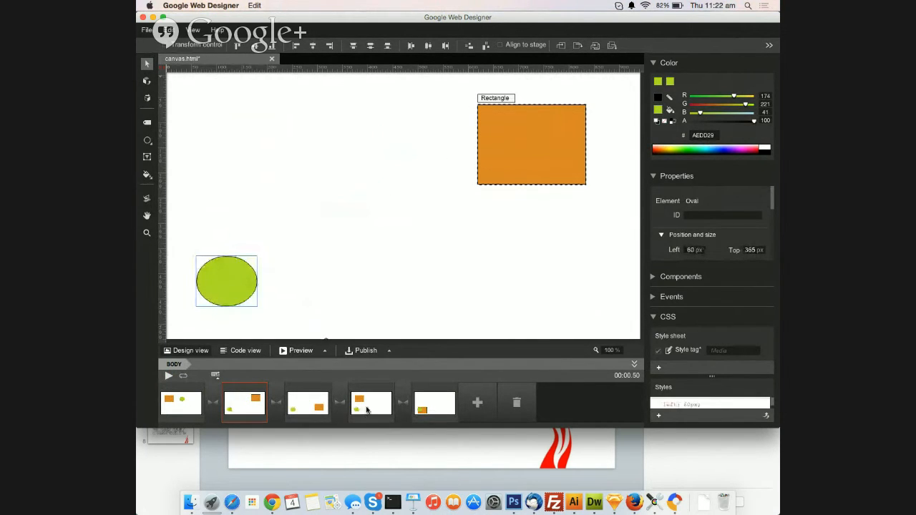
{"action": "left_click", "coordinate": [309, 402]}
{"action": "left_click_drag", "start_coordinate": [228, 282], "coordinate": [358, 109]}
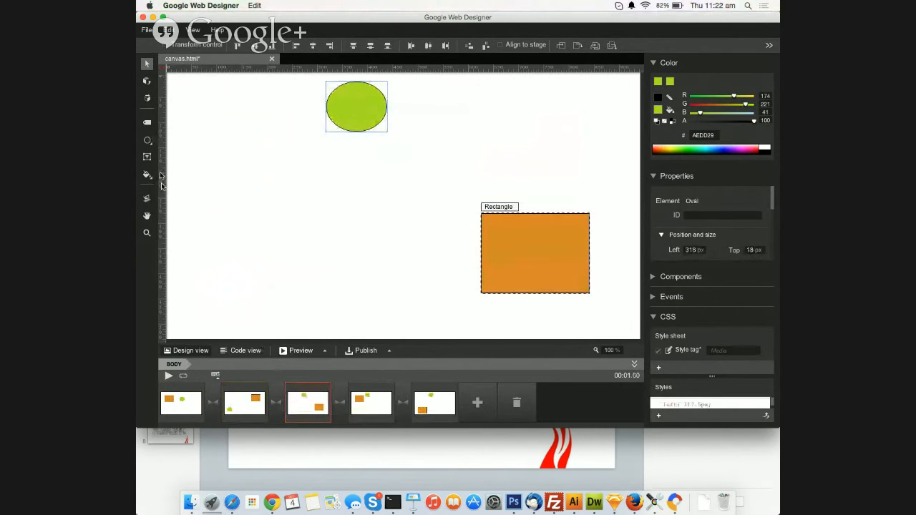
Play the animation twice to check the rectangle and oval moving together.
{"action": "left_click", "coordinate": [168, 377]}
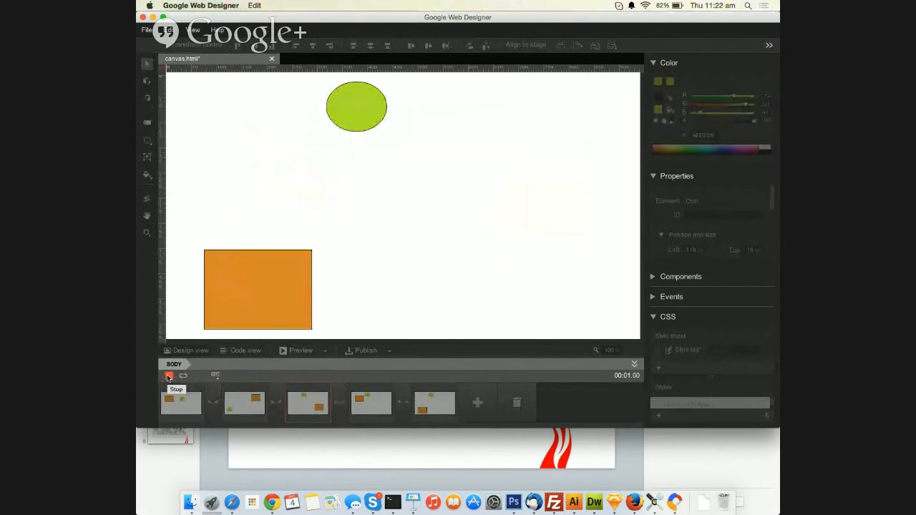
{"action": "left_click", "coordinate": [167, 377]}
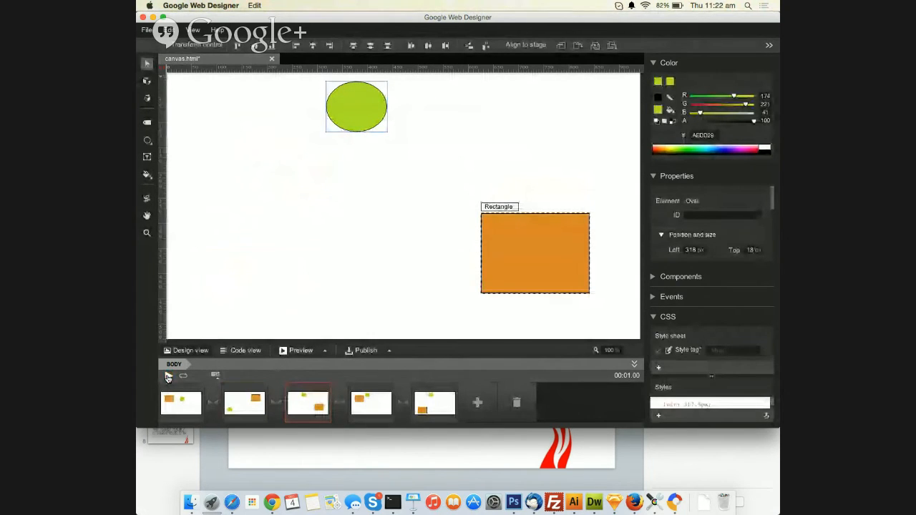
{"action": "left_click", "coordinate": [167, 377]}
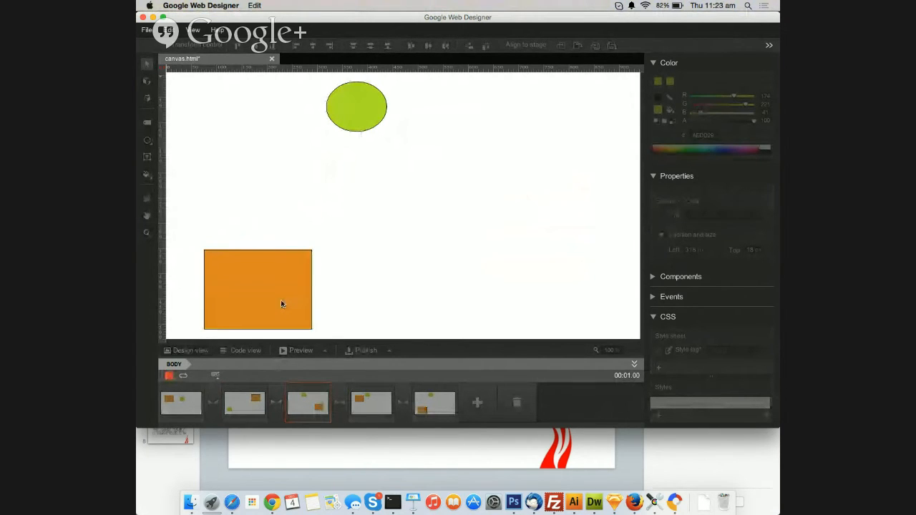
Examine the code generated for the rectangle and oval animations, from the document head down to the canvas elements.
{"action": "left_click", "coordinate": [241, 351]}
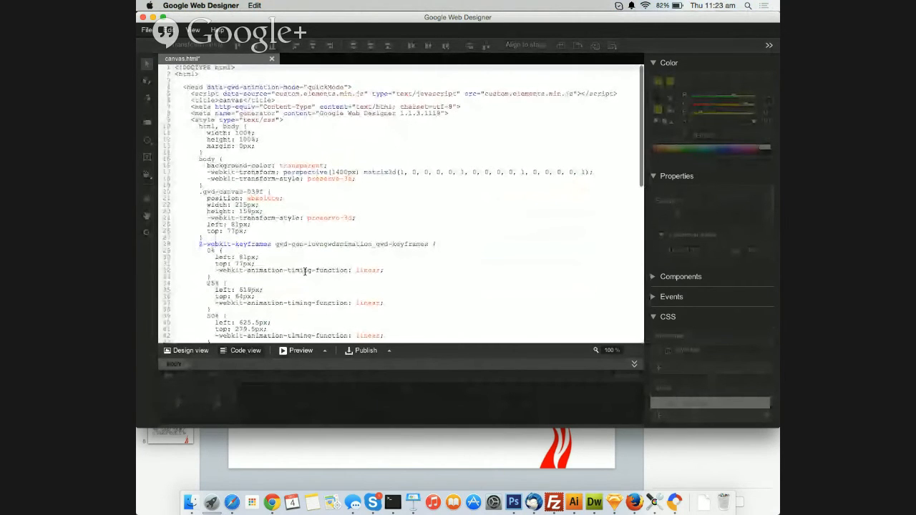
{"action": "scroll", "coordinate": [305, 271], "scroll_direction": "down", "scroll_amount": 15}
{"action": "scroll", "coordinate": [384, 222], "scroll_direction": "up", "scroll_amount": 15}
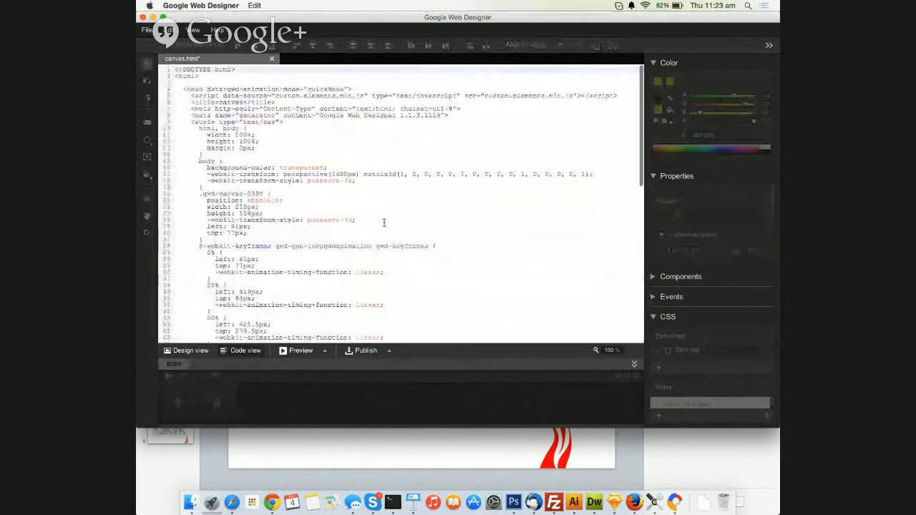
{"action": "scroll", "coordinate": [384, 222], "scroll_direction": "down", "scroll_amount": 15}
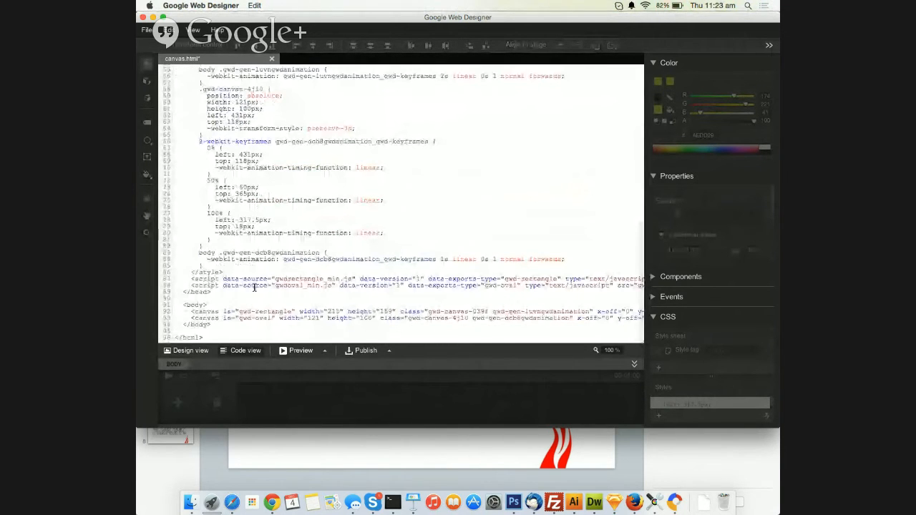
{"action": "scroll", "coordinate": [242, 174], "scroll_direction": "up", "scroll_amount": 15}
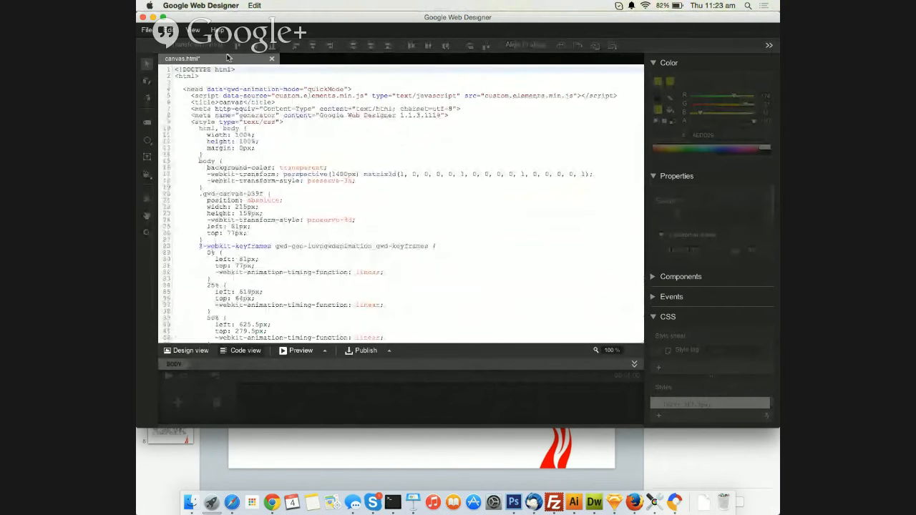
Return to the design view and inspect the oval and the rectangle in the first keyframe.
{"action": "left_click", "coordinate": [189, 351]}
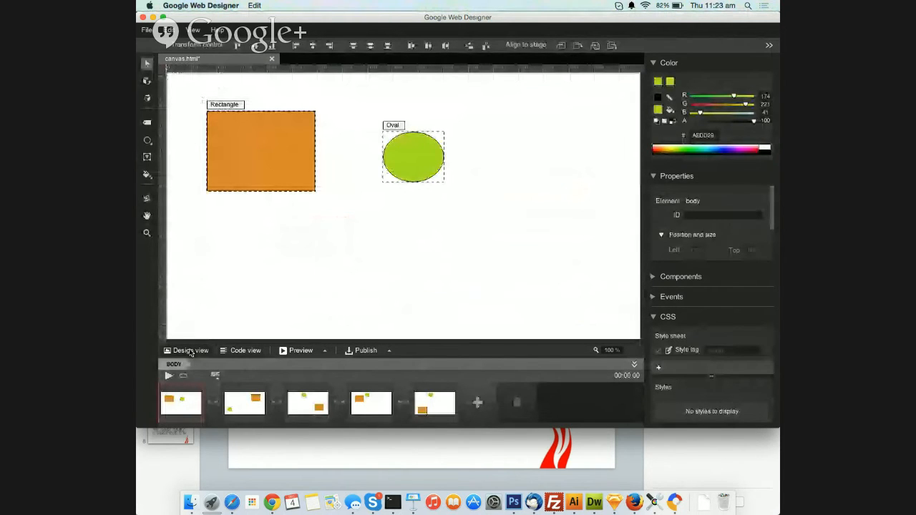
{"action": "left_click", "coordinate": [414, 150]}
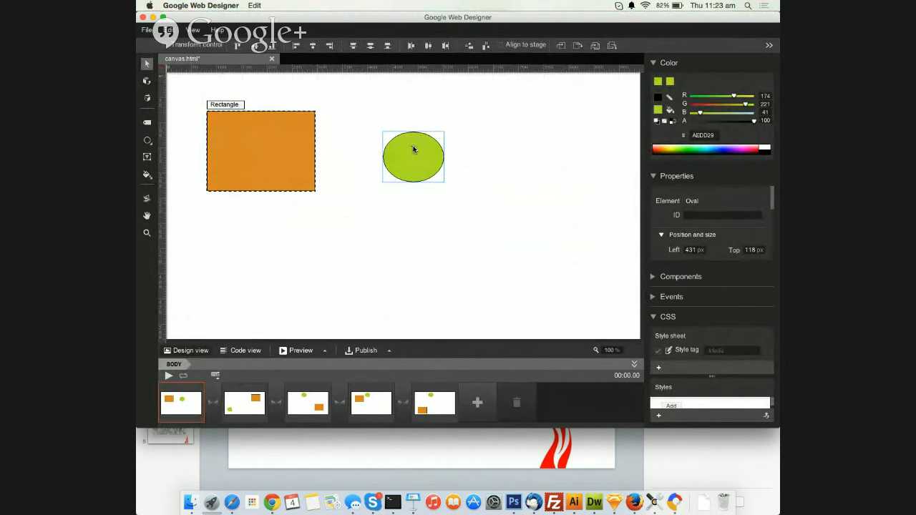
{"action": "left_click", "coordinate": [226, 132]}
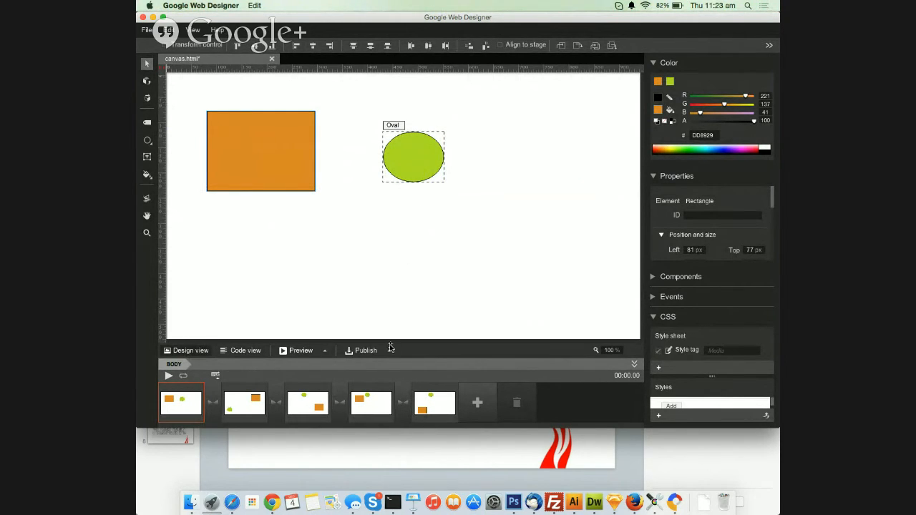
Create a new HTML file titled zcxzc and named xzc, using the Quick animation mode.
{"action": "left_click", "coordinate": [149, 29]}
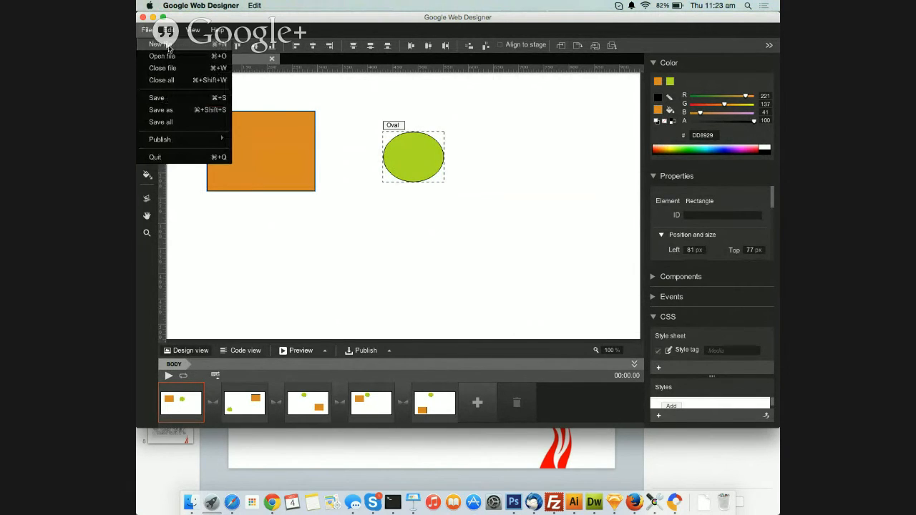
{"action": "left_click", "coordinate": [157, 44]}
{"action": "left_click", "coordinate": [266, 231]}
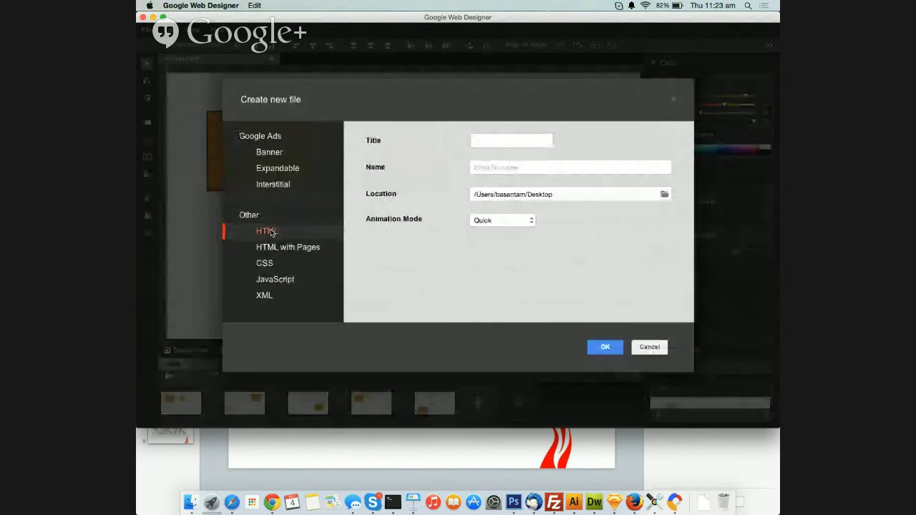
{"action": "type", "text": "zcxzc"}
{"action": "left_click", "coordinate": [504, 167]}
{"action": "type", "text": "xzc"}
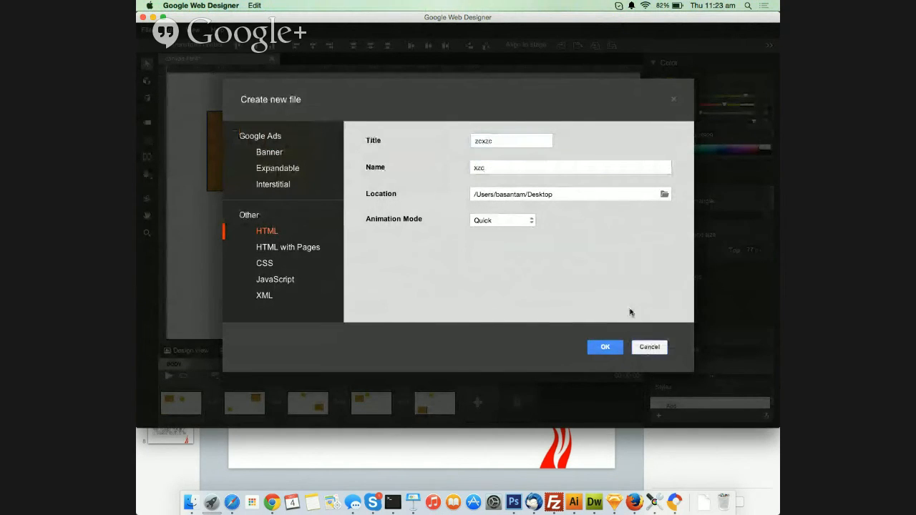
{"action": "left_click", "coordinate": [606, 350]}
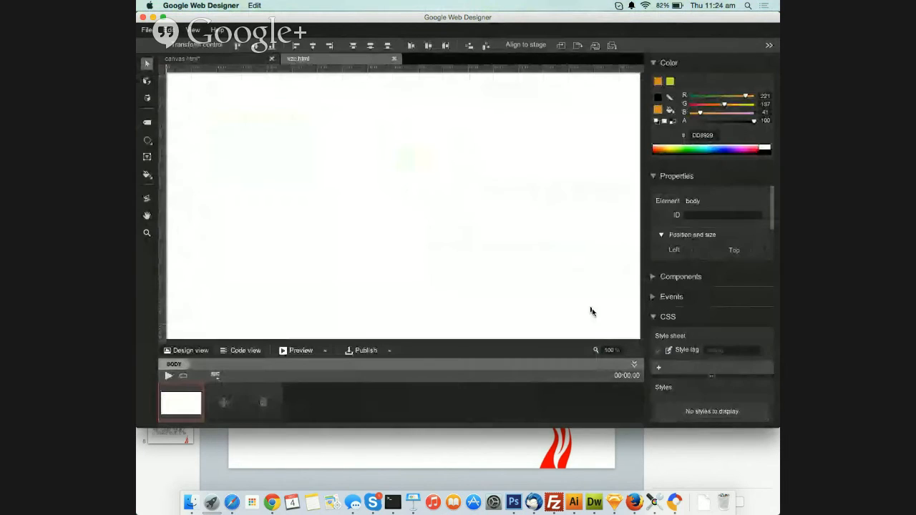
Draw an oval at about 249 px left, 134 px top and fill it with lime green AEDD29.
{"action": "left_click_drag", "start_coordinate": [148, 141], "coordinate": [184, 164]}
{"action": "mouse_move", "coordinate": [292, 140]}
{"action": "left_mouse_down"}
{"action": "mouse_move", "coordinate": [376, 220]}
{"action": "mouse_move", "coordinate": [385, 215]}
{"action": "left_mouse_up"}
{"action": "left_click", "coordinate": [147, 174]}
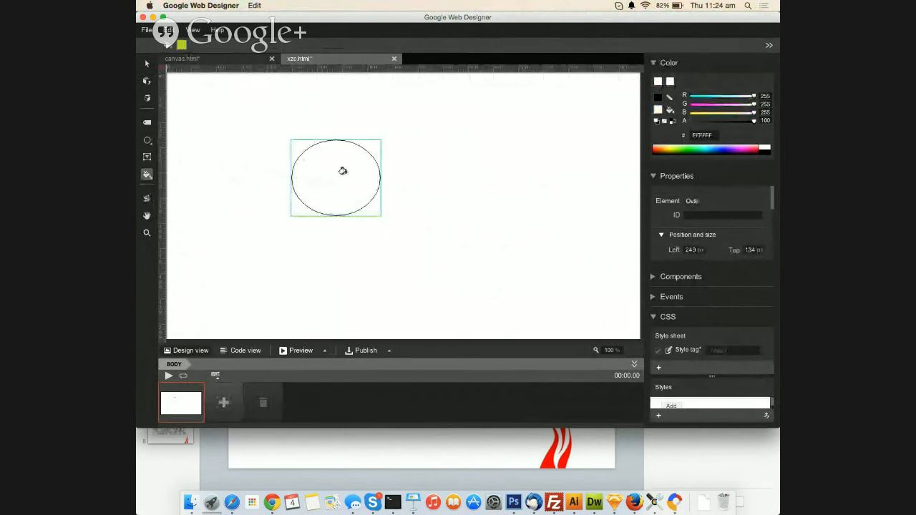
{"action": "left_click", "coordinate": [343, 171]}
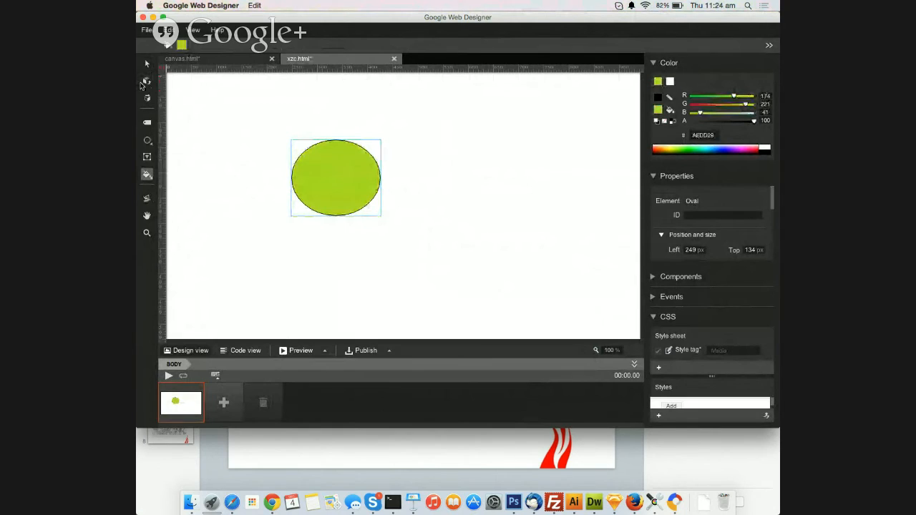
Add a second keyframe, tilt the oval there with the 3D object rotation tool, and play the animation.
{"action": "left_click", "coordinate": [147, 81]}
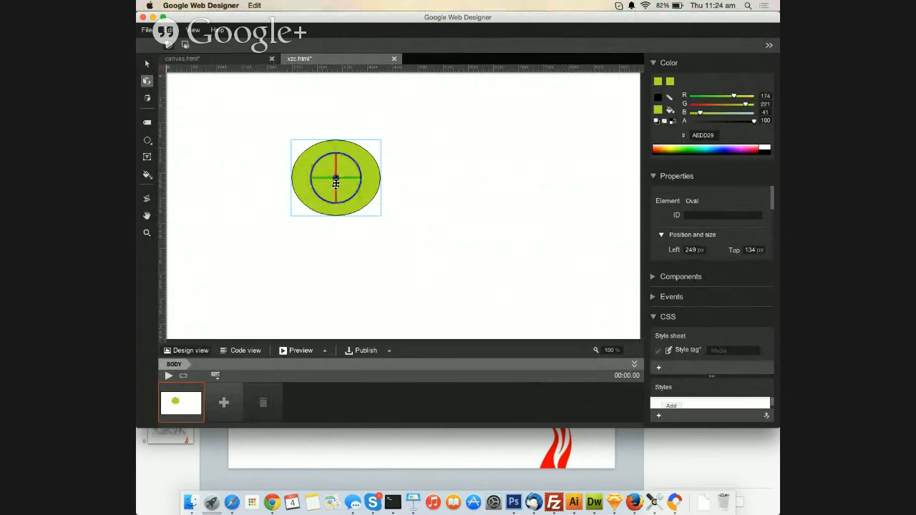
{"action": "left_click", "coordinate": [223, 403]}
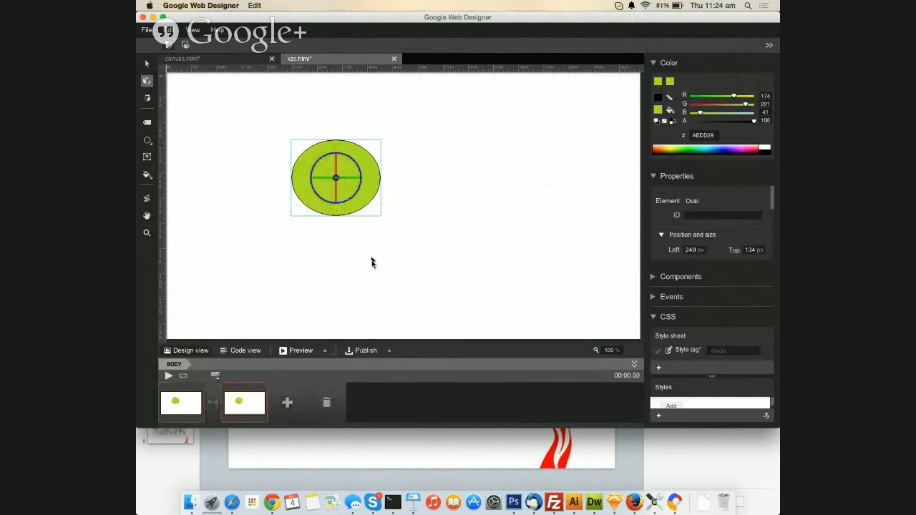
{"action": "key", "text": "g"}
{"action": "mouse_move", "coordinate": [336, 156]}
{"action": "left_mouse_down"}
{"action": "mouse_move", "coordinate": [352, 169]}
{"action": "mouse_move", "coordinate": [352, 158]}
{"action": "left_mouse_up"}
{"action": "left_click", "coordinate": [146, 80]}
{"action": "mouse_move", "coordinate": [359, 182]}
{"action": "left_mouse_down"}
{"action": "mouse_move", "coordinate": [351, 205]}
{"action": "mouse_move", "coordinate": [318, 207]}
{"action": "mouse_move", "coordinate": [368, 191]}
{"action": "left_mouse_up"}
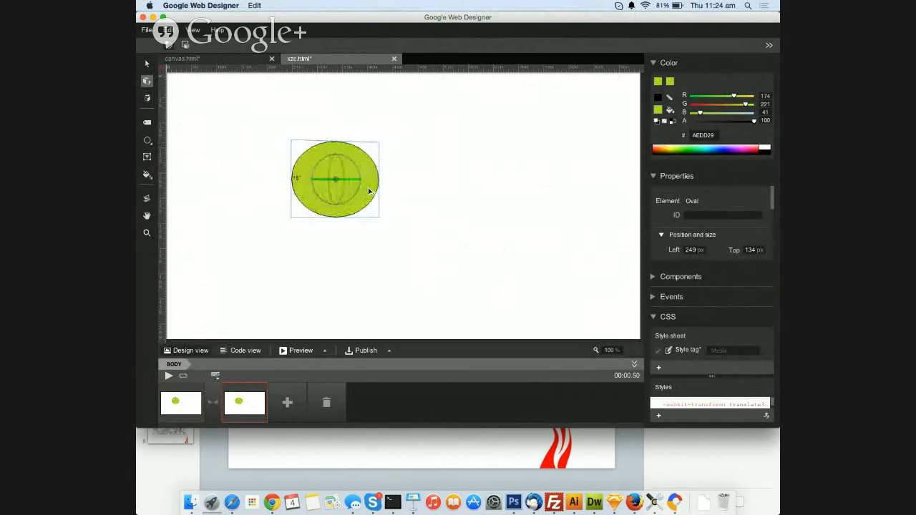
{"action": "left_click_drag", "start_coordinate": [337, 159], "coordinate": [349, 176]}
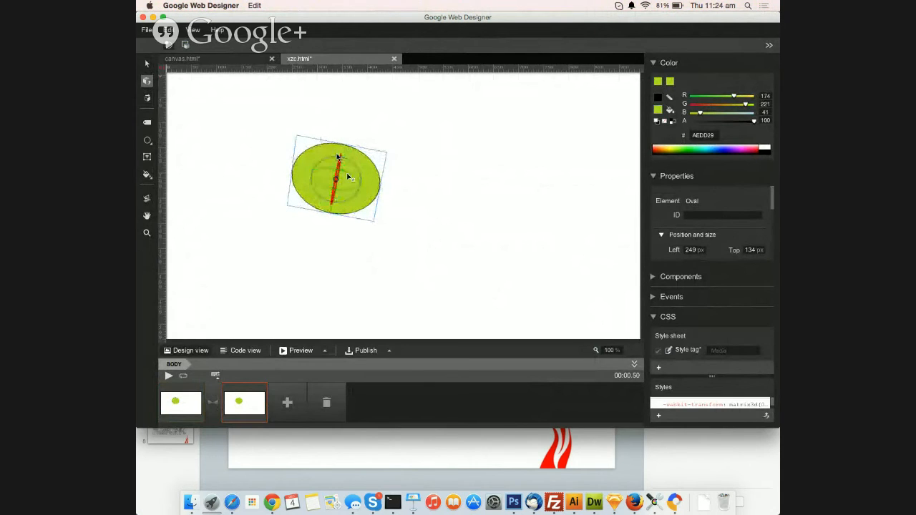
{"action": "left_click", "coordinate": [168, 376]}
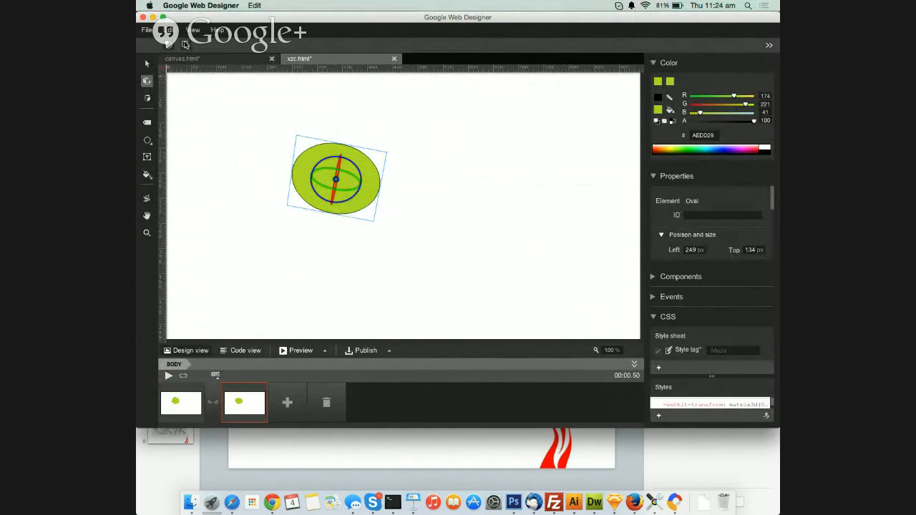
Rotate and shift the oval further in 3D in the second keyframe and replay the animation.
{"action": "left_click_drag", "start_coordinate": [335, 179], "coordinate": [355, 125]}
{"action": "left_click_drag", "start_coordinate": [363, 156], "coordinate": [340, 182]}
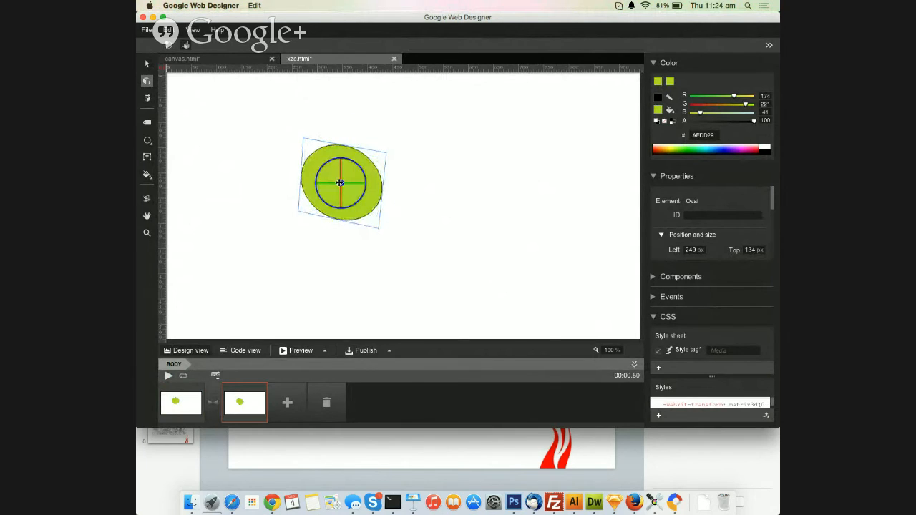
{"action": "left_click_drag", "start_coordinate": [311, 155], "coordinate": [327, 205]}
{"action": "left_click", "coordinate": [147, 98]}
{"action": "left_click", "coordinate": [214, 377]}
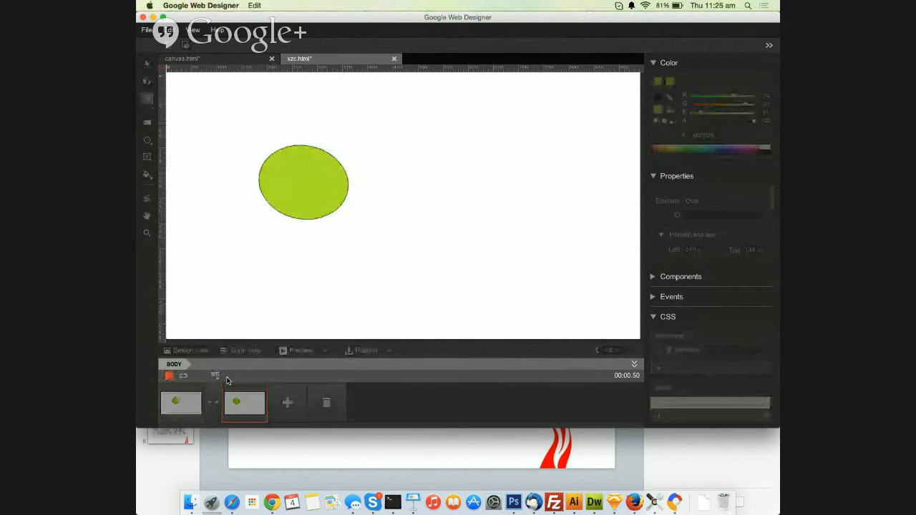
{"action": "left_click", "coordinate": [169, 377]}
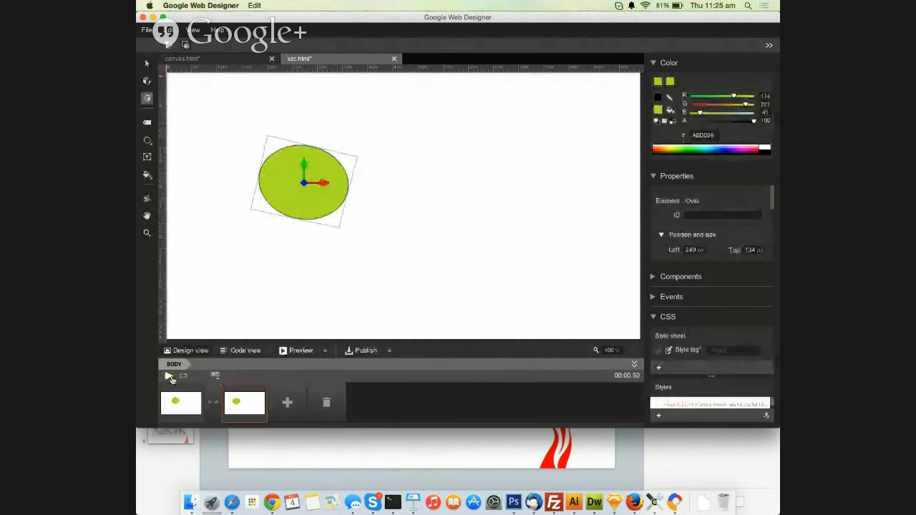
Shift the oval around the stage with the 3D object translation tool, leaving it in the upper-middle area of the second keyframe.
{"action": "left_click_drag", "start_coordinate": [326, 186], "coordinate": [363, 212]}
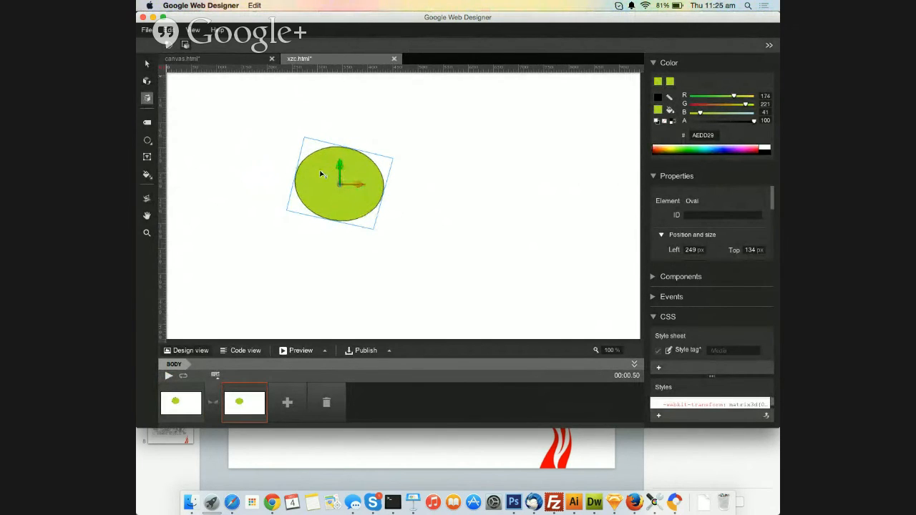
{"action": "left_click_drag", "start_coordinate": [340, 166], "coordinate": [315, 194]}
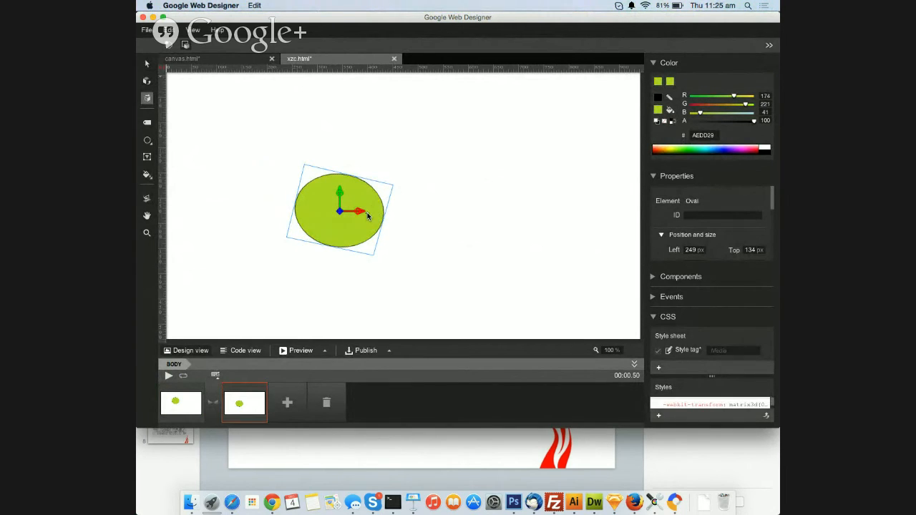
{"action": "left_click_drag", "start_coordinate": [326, 206], "coordinate": [294, 169]}
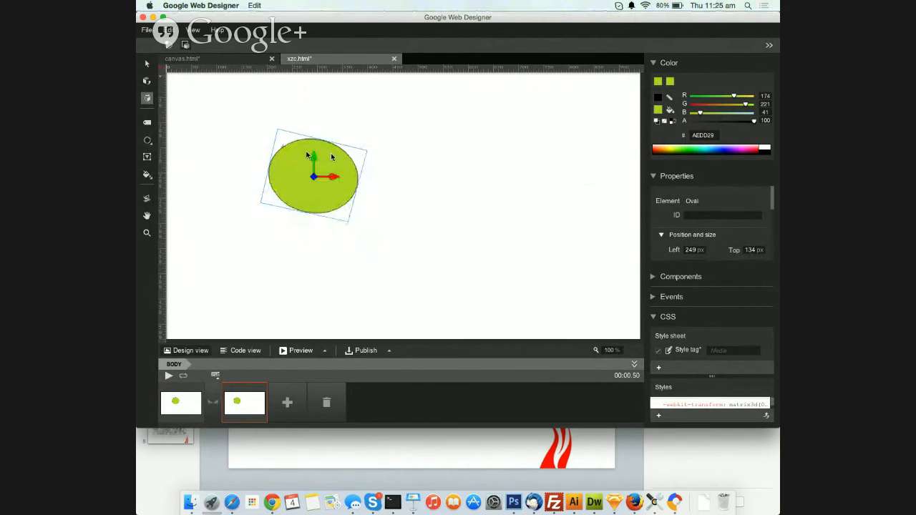
{"action": "left_click_drag", "start_coordinate": [335, 161], "coordinate": [308, 130]}
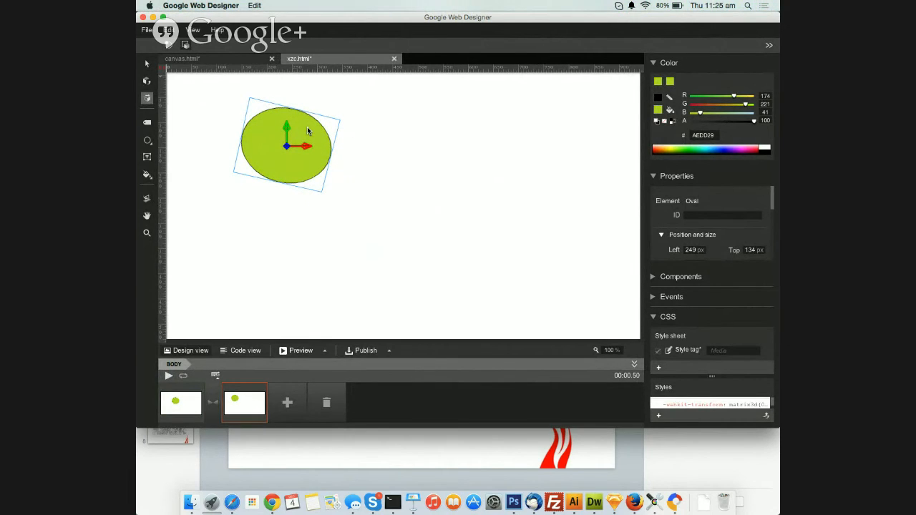
{"action": "left_click_drag", "start_coordinate": [259, 140], "coordinate": [252, 174]}
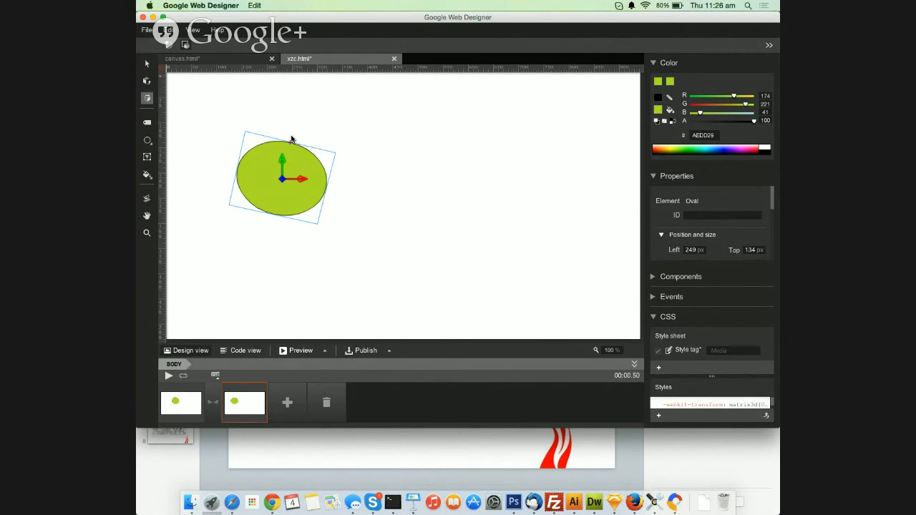
{"action": "left_click_drag", "start_coordinate": [272, 147], "coordinate": [294, 118]}
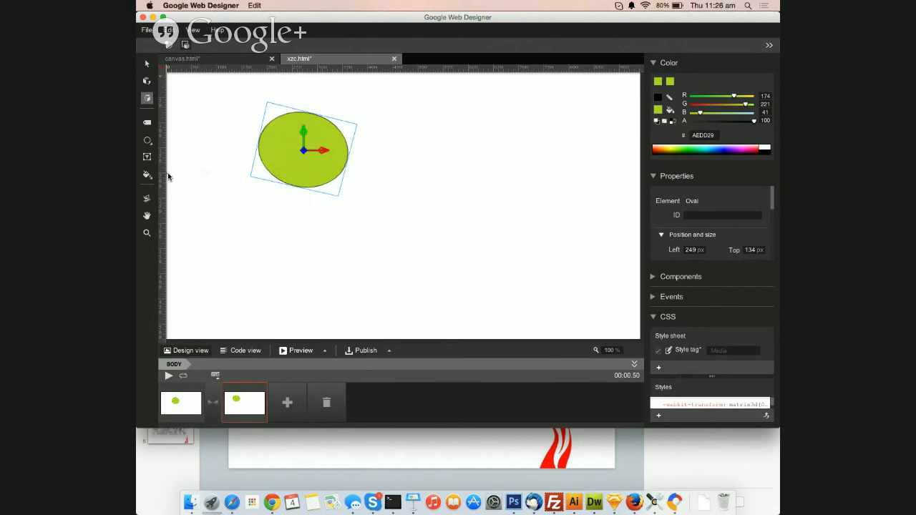
Draw a smaller white oval overlapping the green one, at about 275 px left, 156 px top.
{"action": "left_click_drag", "start_coordinate": [148, 146], "coordinate": [172, 167]}
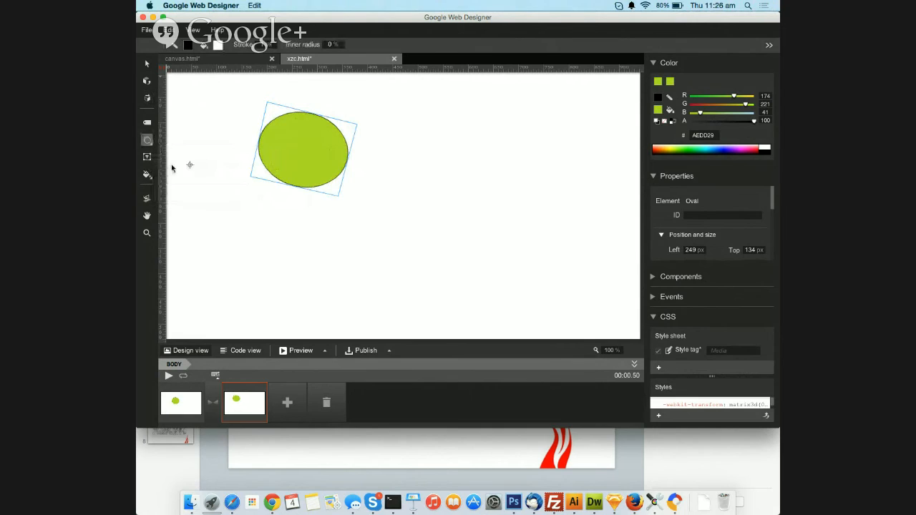
{"action": "left_click_drag", "start_coordinate": [304, 150], "coordinate": [374, 208]}
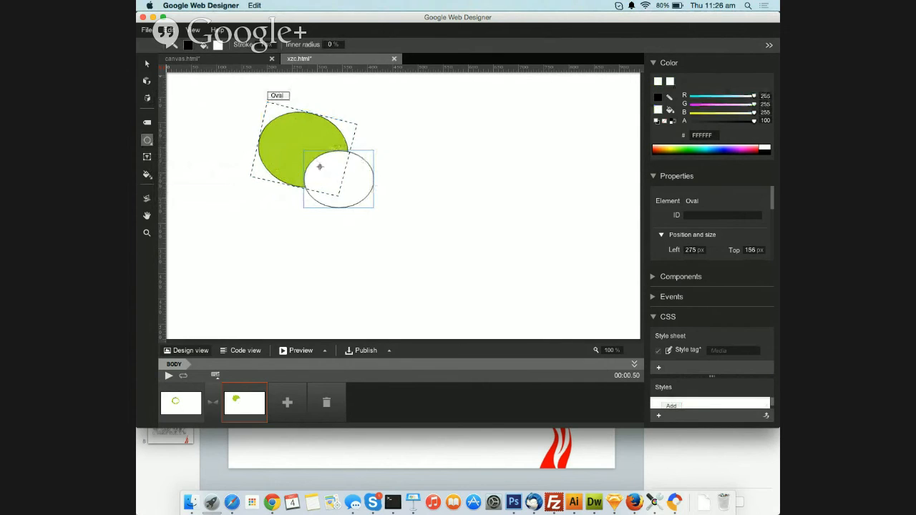
{"action": "left_click", "coordinate": [146, 63]}
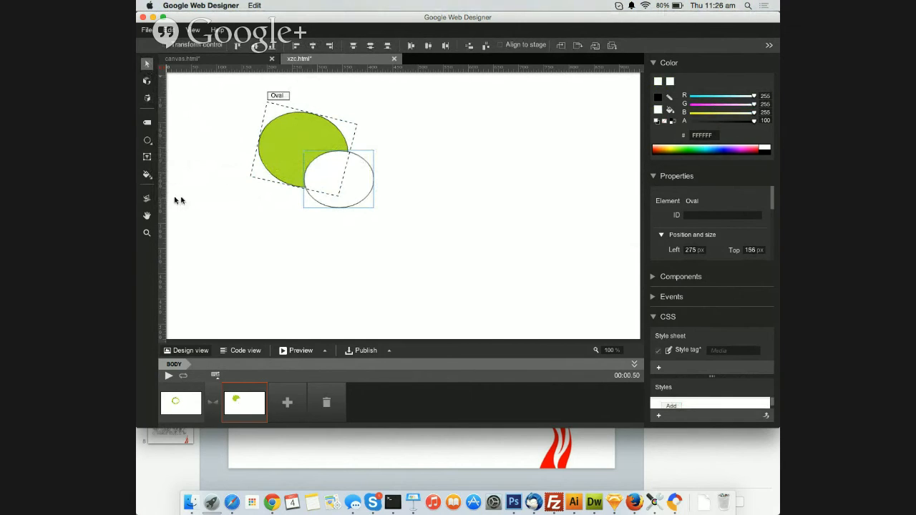
Draw a closed, roughly circular path with the Pen tool beside the ovals, at about 536 px left, 107 px top.
{"action": "left_click_drag", "start_coordinate": [147, 140], "coordinate": [164, 150]}
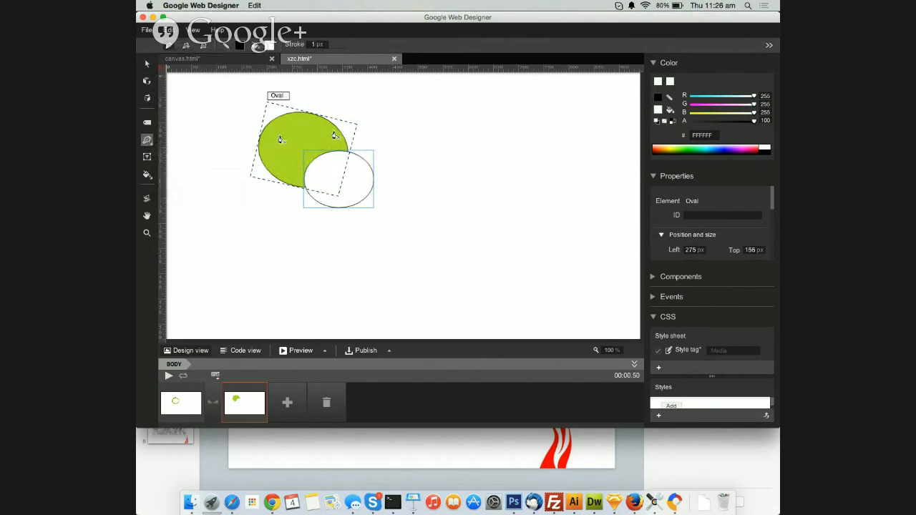
{"action": "left_click", "coordinate": [436, 195]}
{"action": "left_click", "coordinate": [447, 156]}
{"action": "left_click", "coordinate": [470, 133]}
{"action": "left_click", "coordinate": [500, 128]}
{"action": "left_click", "coordinate": [528, 127]}
{"action": "left_click", "coordinate": [544, 131]}
{"action": "left_click", "coordinate": [566, 149]}
{"action": "left_click", "coordinate": [574, 170]}
{"action": "left_click", "coordinate": [578, 197]}
{"action": "left_click", "coordinate": [573, 232]}
{"action": "left_click", "coordinate": [531, 250]}
{"action": "left_click", "coordinate": [499, 250]}
{"action": "left_click", "coordinate": [462, 242]}
{"action": "left_click", "coordinate": [448, 219]}
{"action": "left_click", "coordinate": [436, 195]}
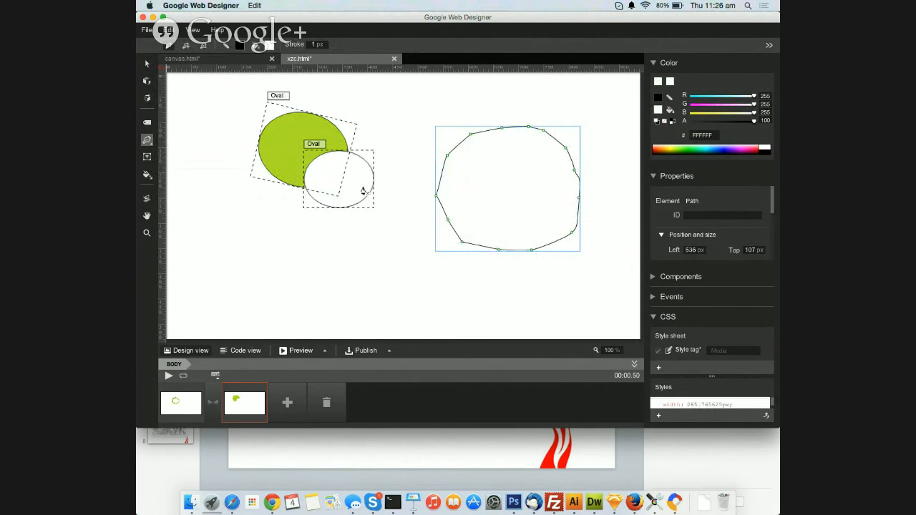
Move the path to about 408 px left, 168 px top, and place the white oval over its upper edge.
{"action": "left_click", "coordinate": [148, 70]}
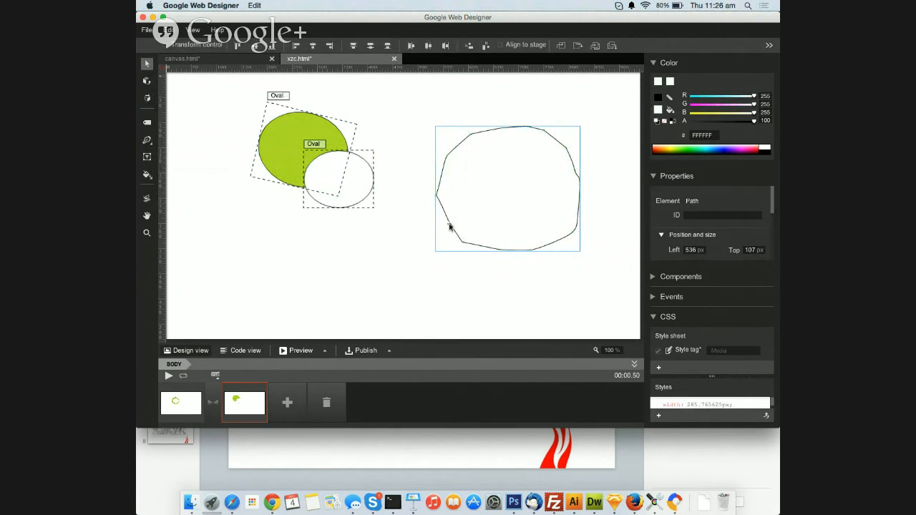
{"action": "left_click_drag", "start_coordinate": [448, 225], "coordinate": [385, 255]}
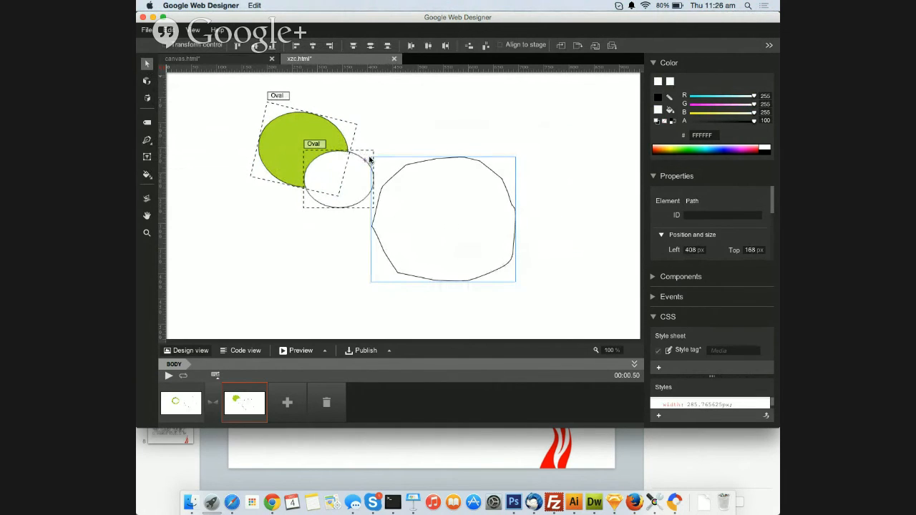
{"action": "left_click_drag", "start_coordinate": [368, 157], "coordinate": [483, 144]}
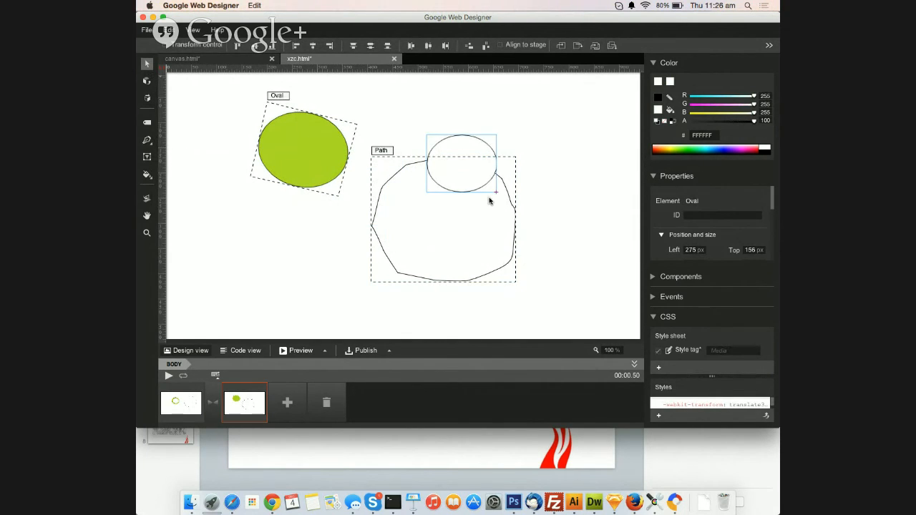
Move the green oval slightly down in the second keyframe and add a third keyframe after it.
{"action": "left_click", "coordinate": [549, 184]}
{"action": "left_click_drag", "start_coordinate": [370, 113], "coordinate": [562, 307]}
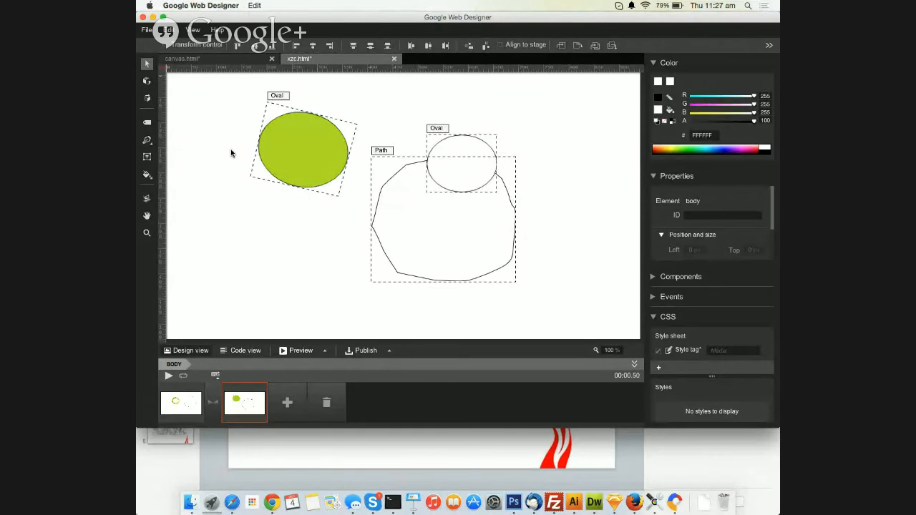
{"action": "left_click_drag", "start_coordinate": [323, 176], "coordinate": [318, 205]}
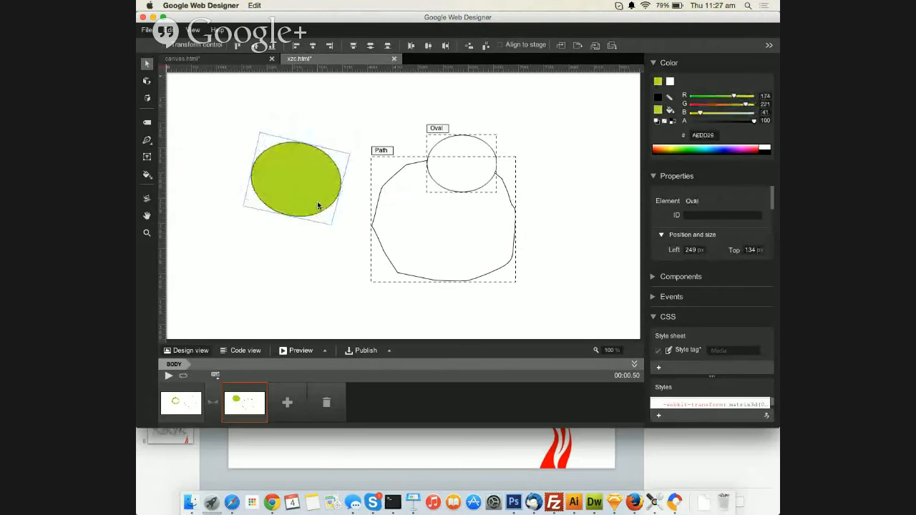
{"action": "left_click", "coordinate": [287, 404]}
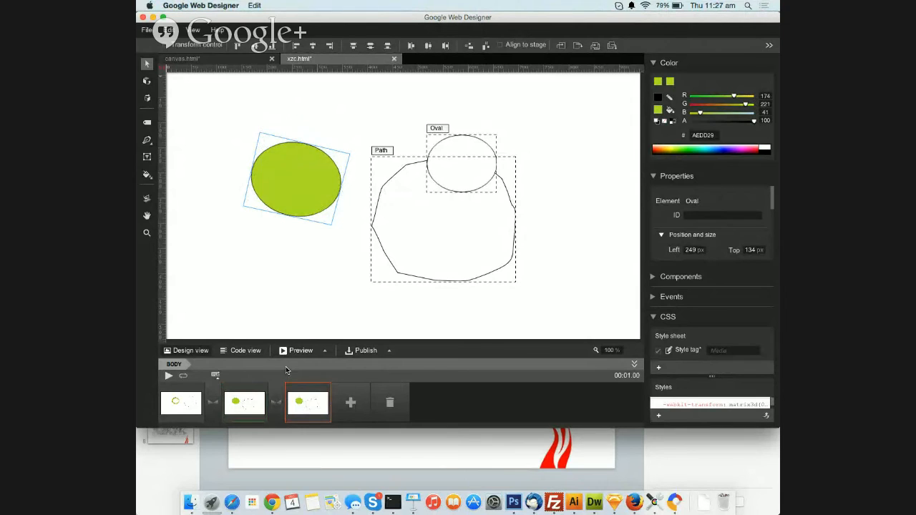
Move the white oval off the green one to its lower-left side in the first keyframe.
{"action": "left_click", "coordinate": [239, 395]}
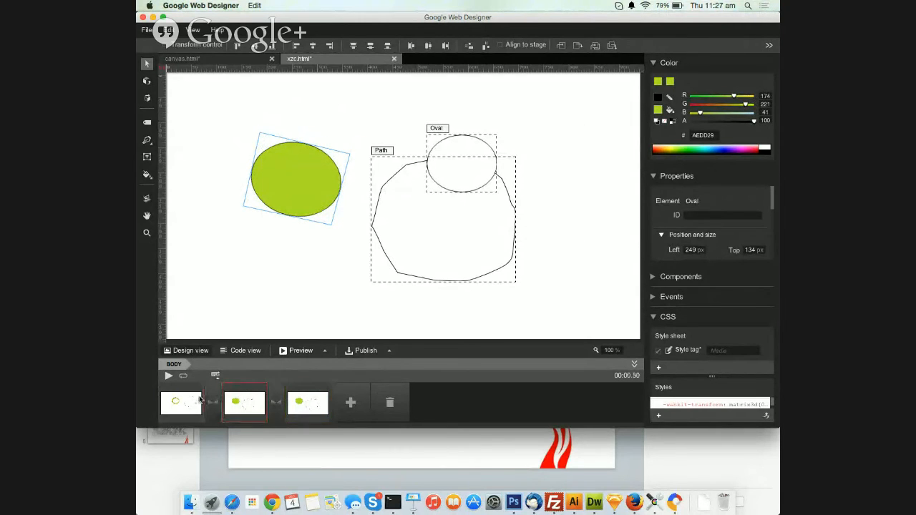
{"action": "left_click", "coordinate": [199, 401]}
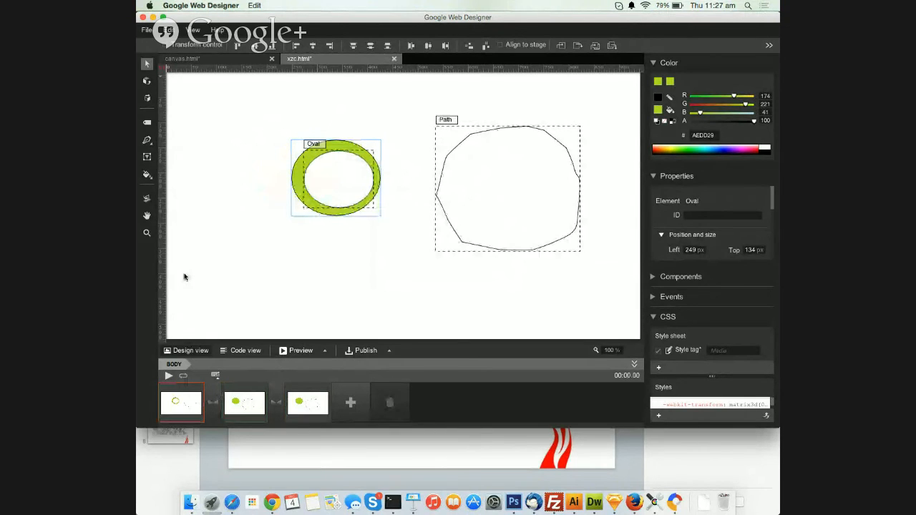
{"action": "left_click_drag", "start_coordinate": [349, 154], "coordinate": [295, 205]}
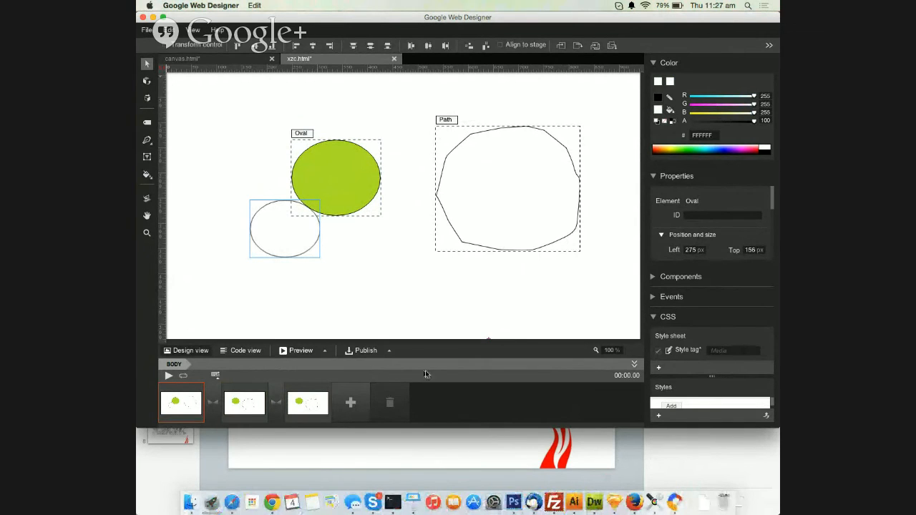
Add a fourth keyframe at the end of the timeline and shift its green oval slightly up.
{"action": "left_click", "coordinate": [351, 404]}
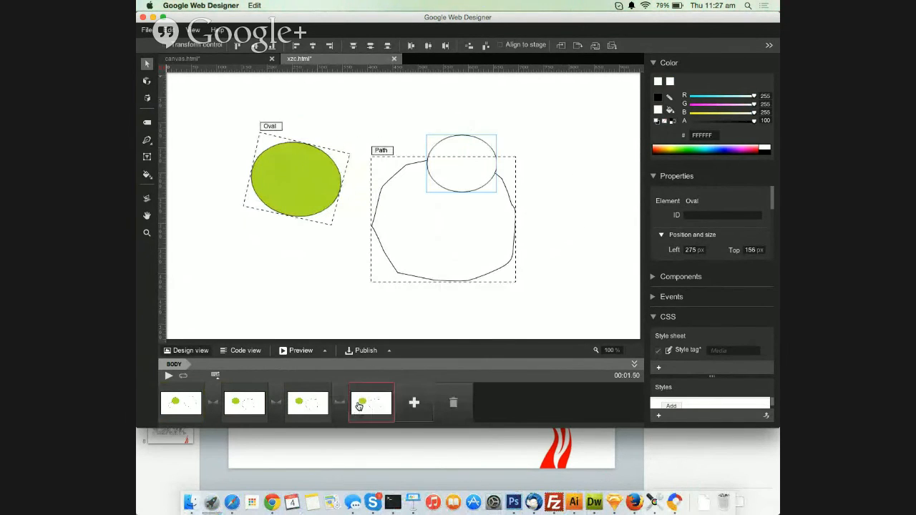
{"action": "left_click", "coordinate": [316, 146]}
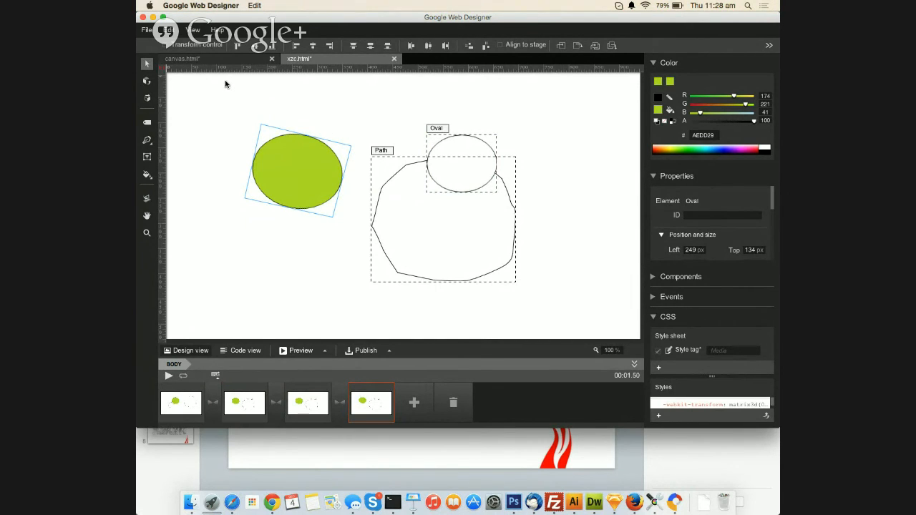
Examine the events, components and properties available for the green oval, and collapse those sections.
{"action": "left_click", "coordinate": [680, 297]}
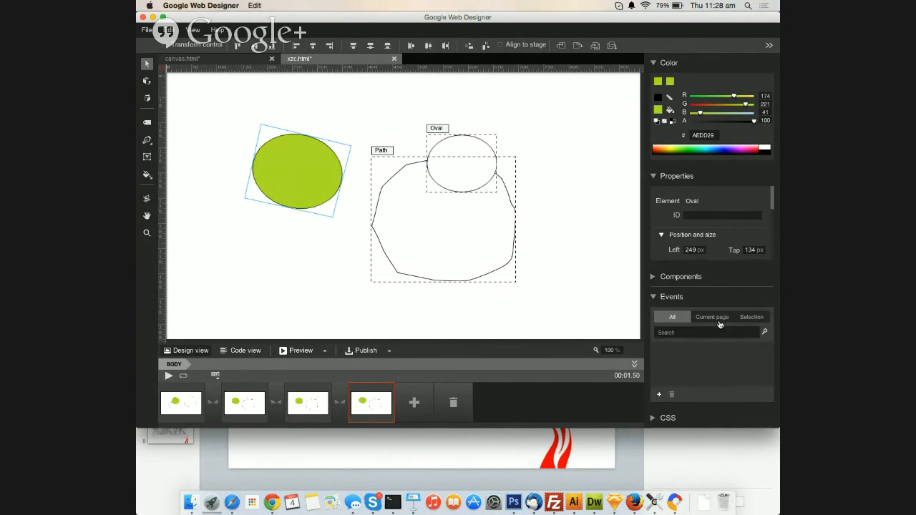
{"action": "left_click", "coordinate": [666, 283]}
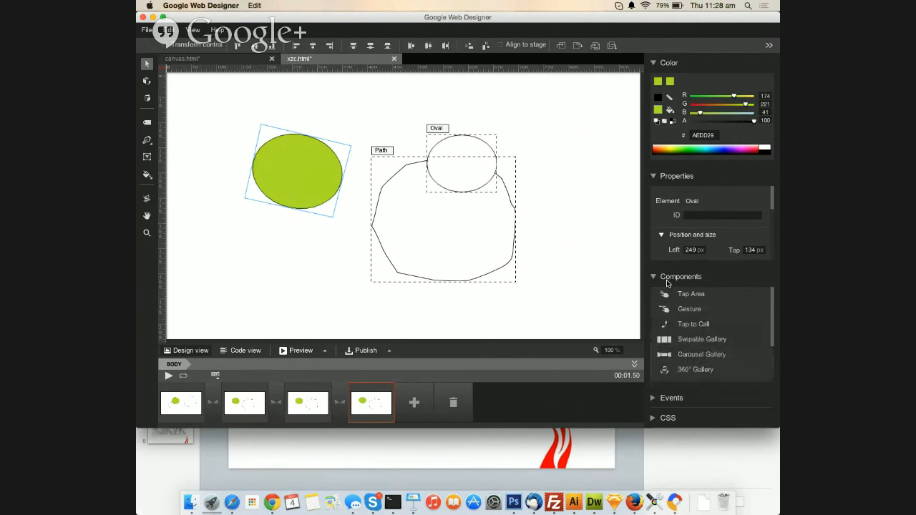
{"action": "left_click", "coordinate": [668, 278]}
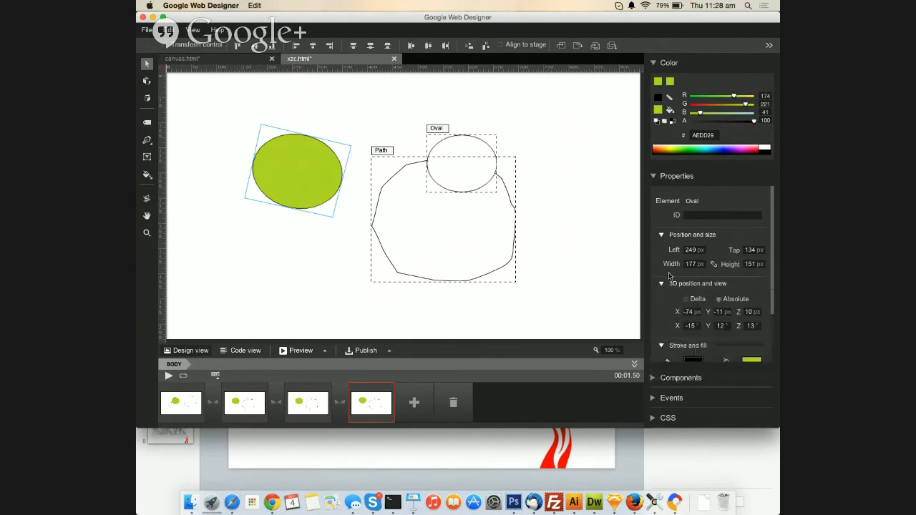
{"action": "scroll", "coordinate": [665, 260], "scroll_direction": "down", "scroll_amount": 3}
{"action": "scroll", "coordinate": [666, 261], "scroll_direction": "up", "scroll_amount": 3}
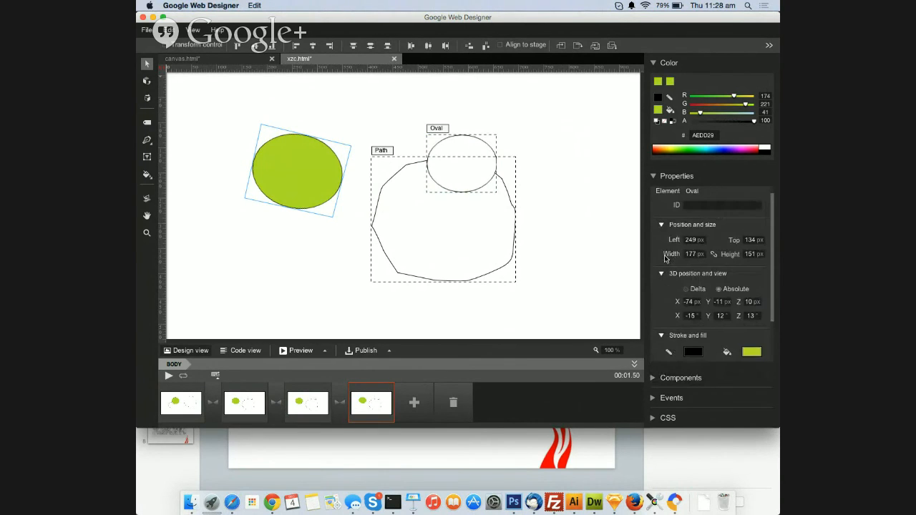
{"action": "left_click", "coordinate": [664, 177]}
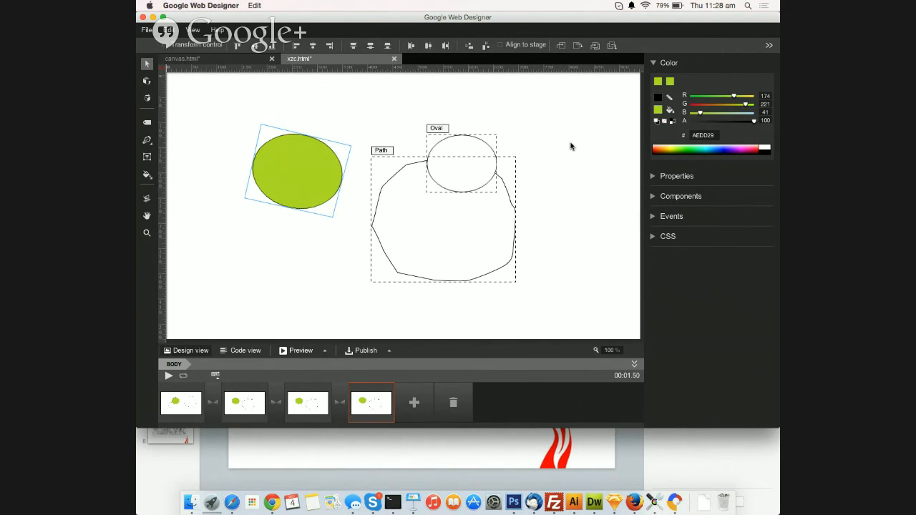
Shift the white oval left along the path's upper edge and move the green oval further left in the fourth keyframe.
{"action": "left_click", "coordinate": [482, 159]}
{"action": "mouse_move", "coordinate": [478, 146]}
{"action": "left_mouse_down"}
{"action": "mouse_move", "coordinate": [445, 146]}
{"action": "mouse_move", "coordinate": [460, 145]}
{"action": "left_mouse_up"}
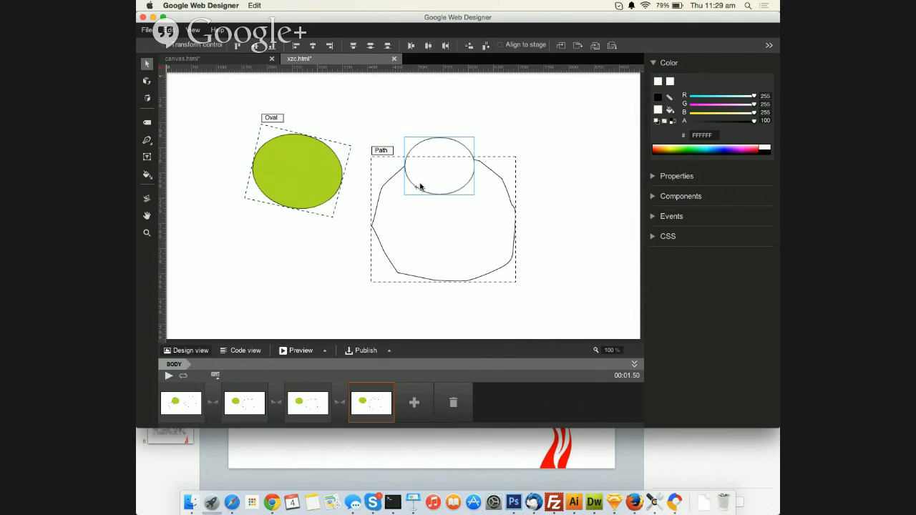
{"action": "left_click", "coordinate": [305, 154]}
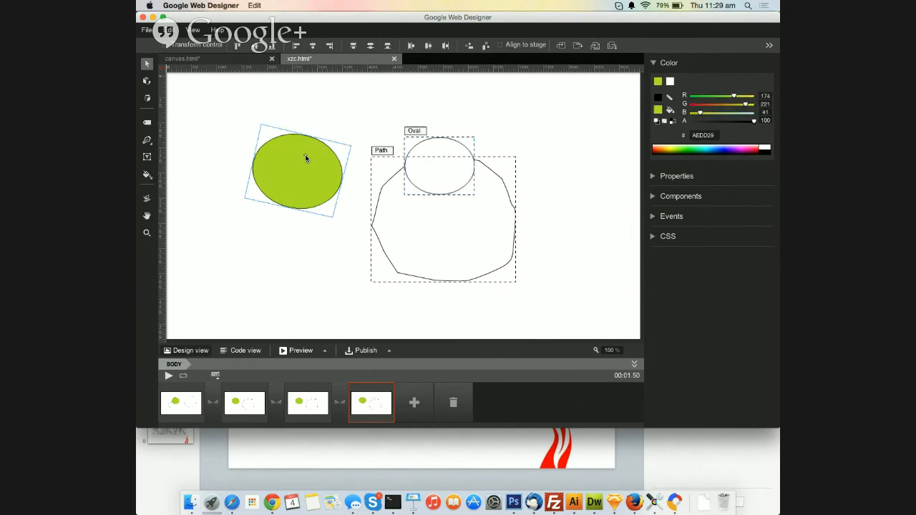
{"action": "left_click_drag", "start_coordinate": [305, 158], "coordinate": [278, 138]}
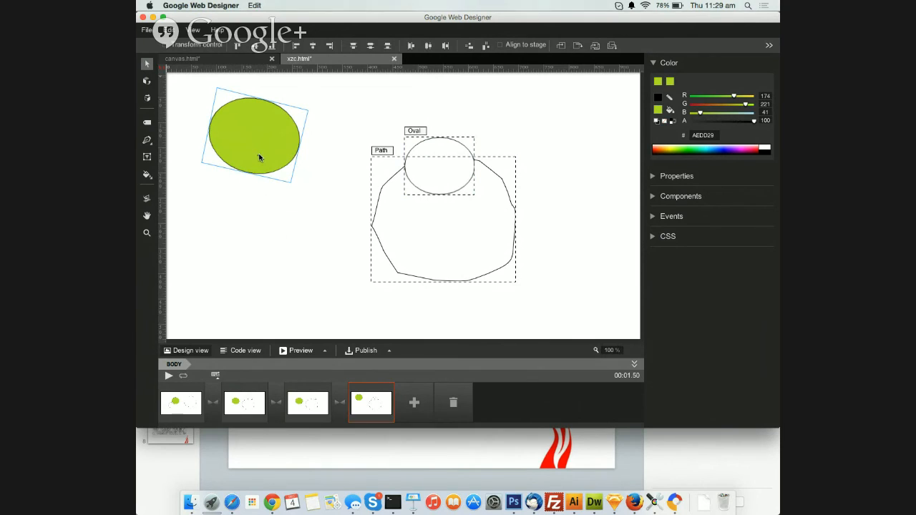
{"action": "left_click_drag", "start_coordinate": [259, 157], "coordinate": [259, 177]}
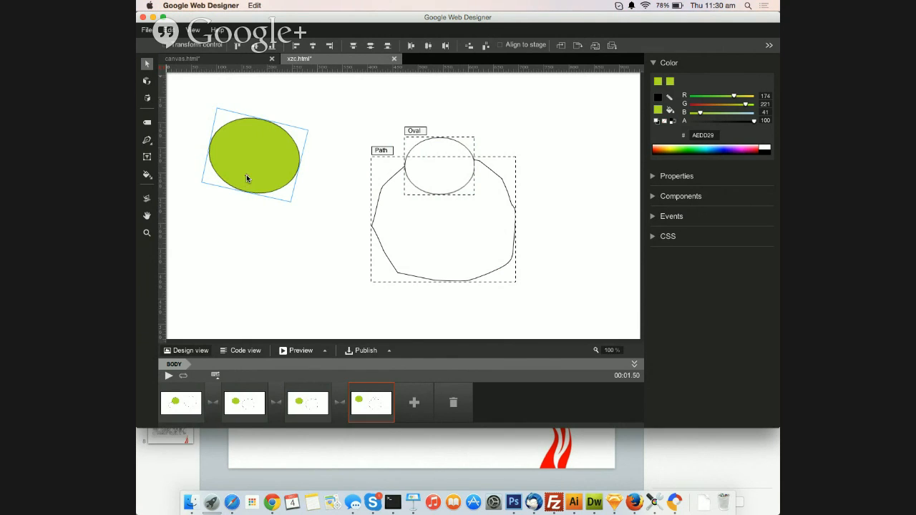
{"action": "left_click_drag", "start_coordinate": [246, 178], "coordinate": [259, 201]}
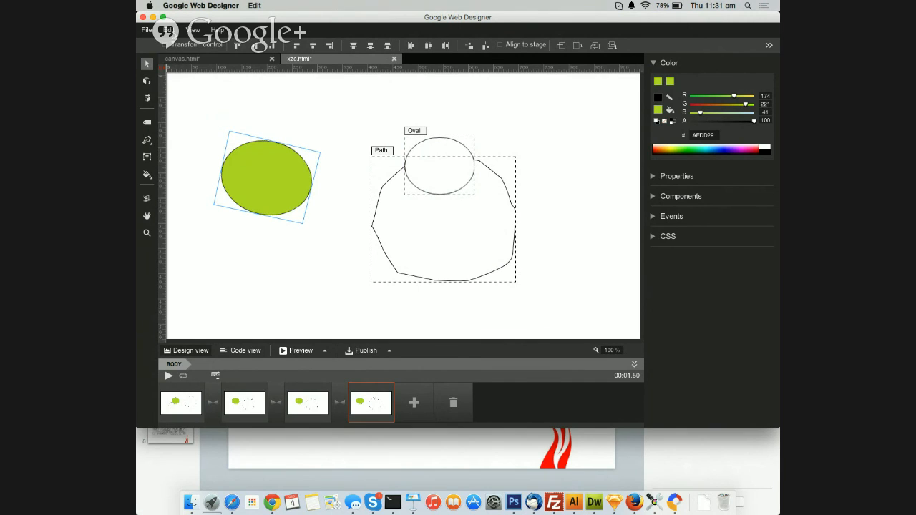
{"action": "left_click", "coordinate": [172, 32]}
{"action": "left_click", "coordinate": [352, 116]}
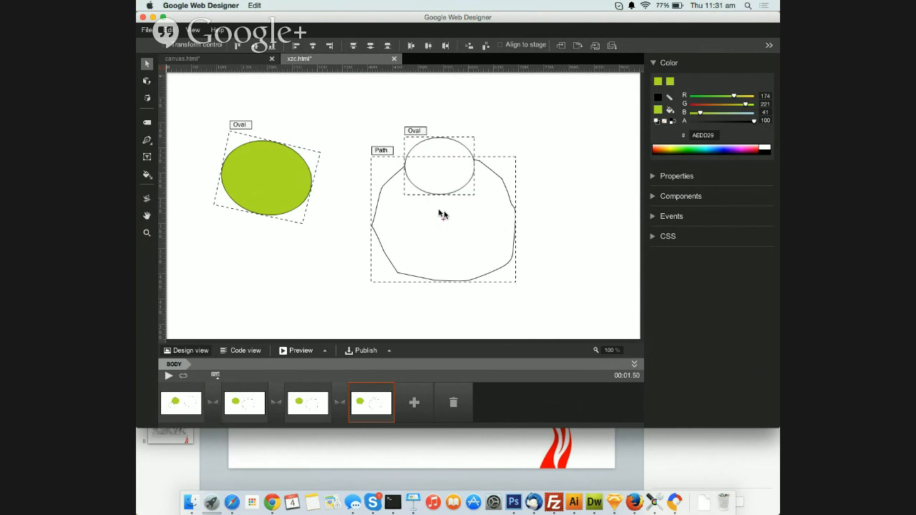
{"action": "left_click", "coordinate": [194, 32]}
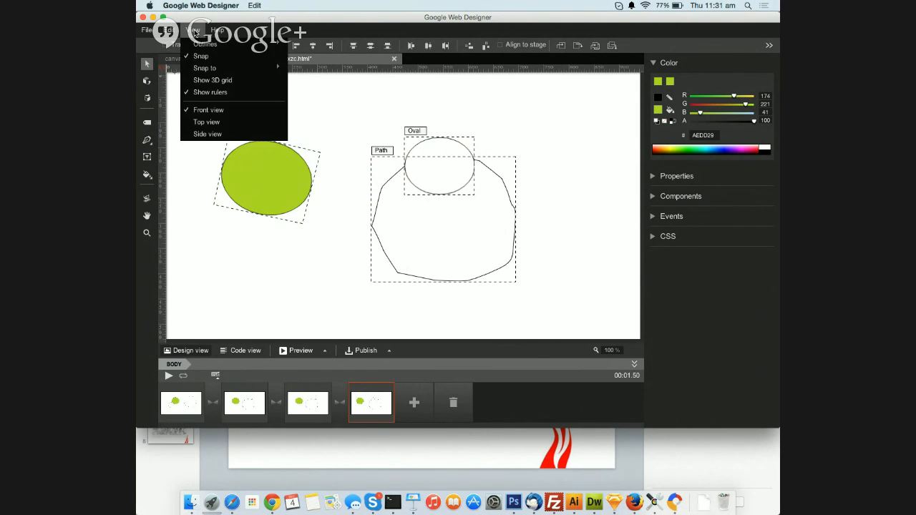
{"action": "left_click", "coordinate": [343, 127]}
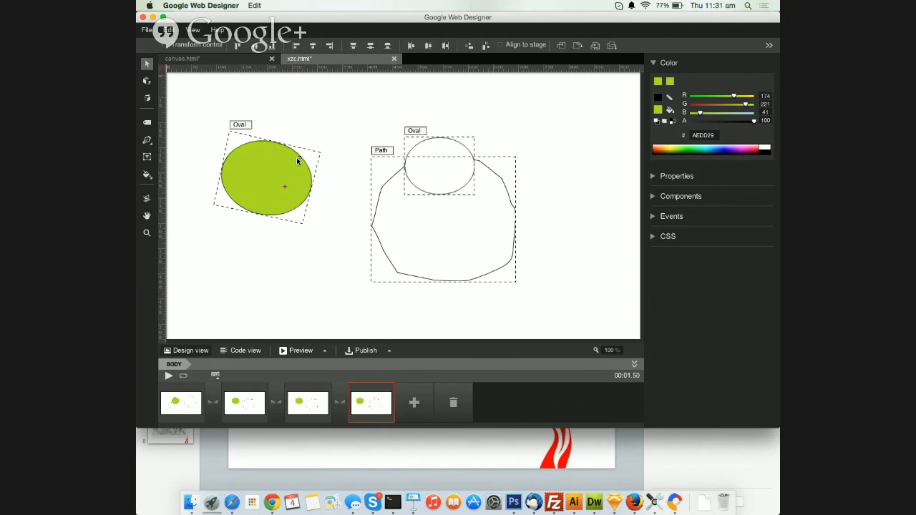
Reposition the green oval in the left-middle area of the fourth keyframe and switch to Chrome.
{"action": "left_click_drag", "start_coordinate": [297, 158], "coordinate": [273, 114]}
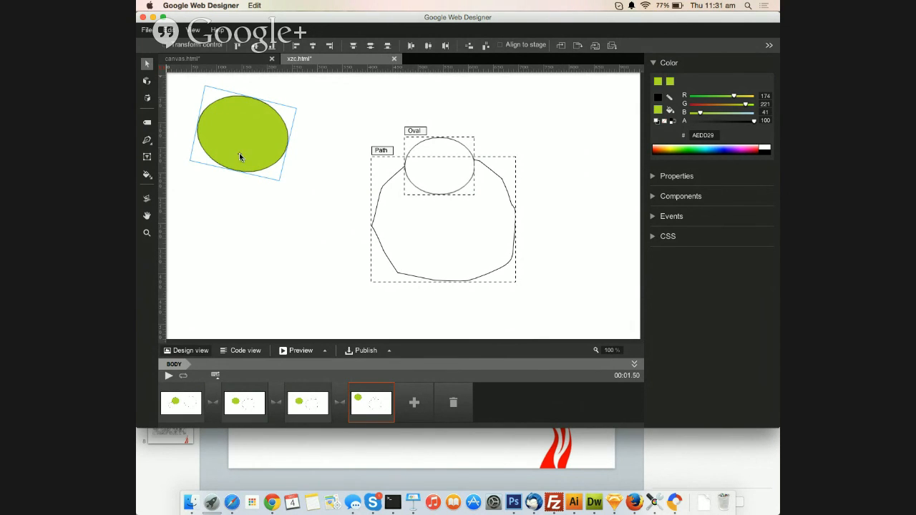
{"action": "left_click", "coordinate": [147, 30]}
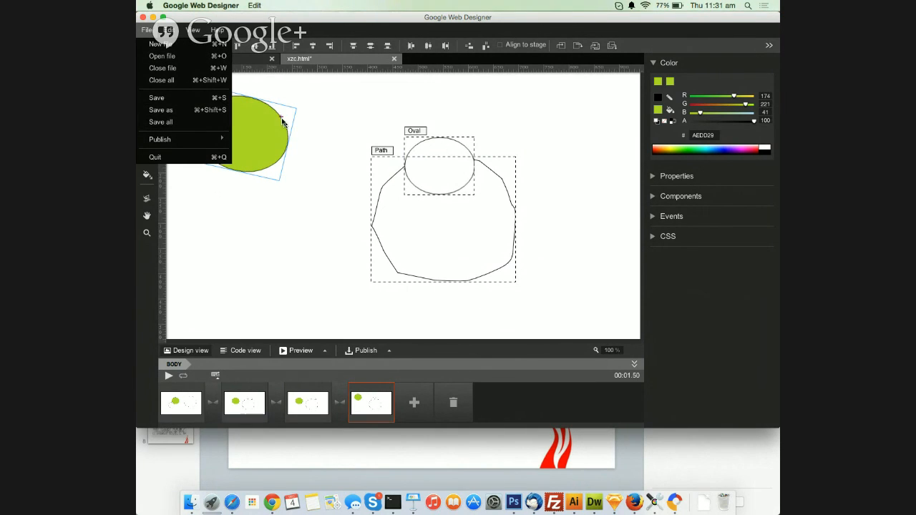
{"action": "mouse_move", "coordinate": [194, 139]}
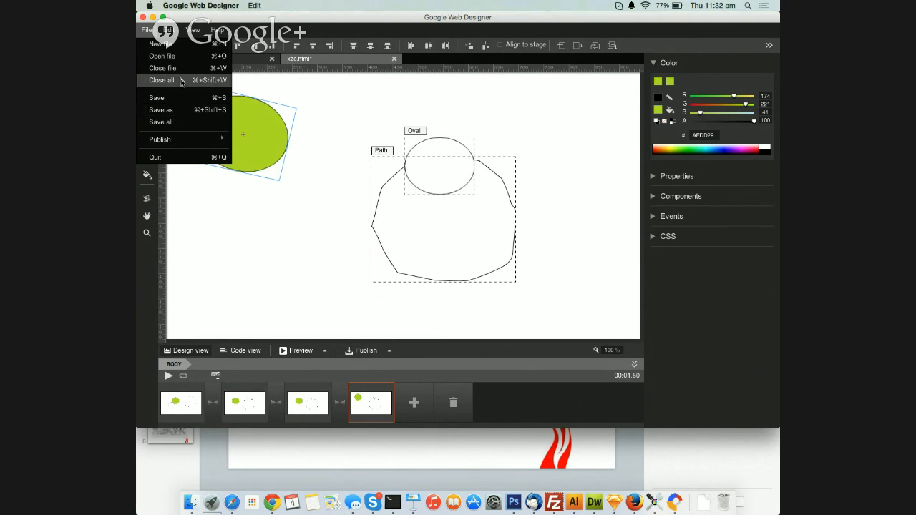
{"action": "mouse_move", "coordinate": [170, 30]}
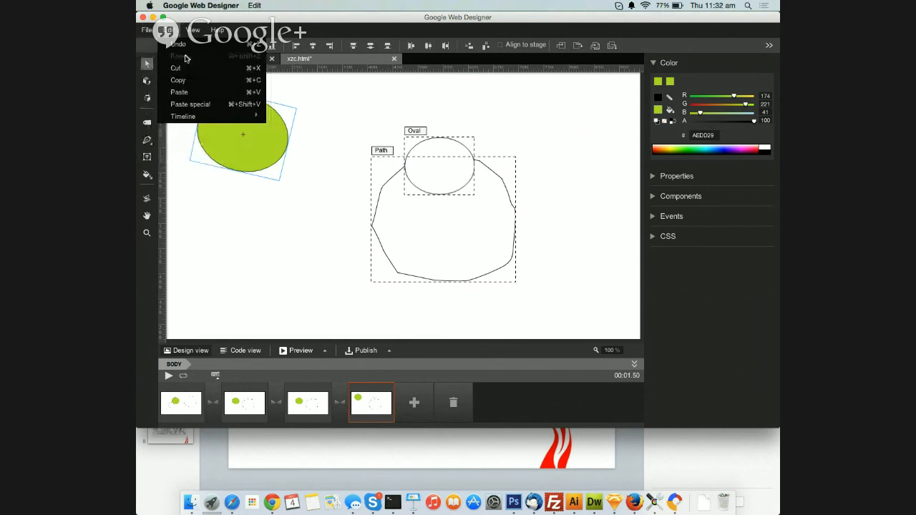
{"action": "left_click", "coordinate": [353, 146]}
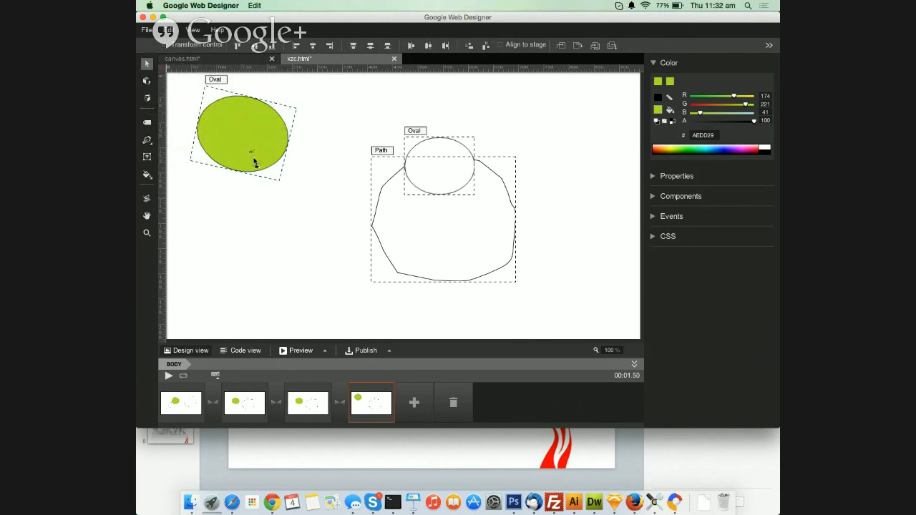
{"action": "left_click_drag", "start_coordinate": [253, 155], "coordinate": [264, 193]}
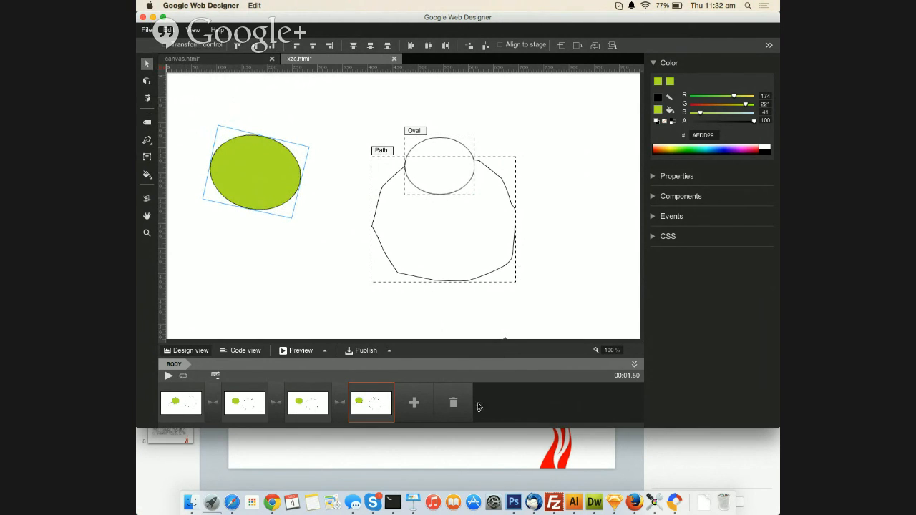
{"action": "key", "text": "super+Tab"}
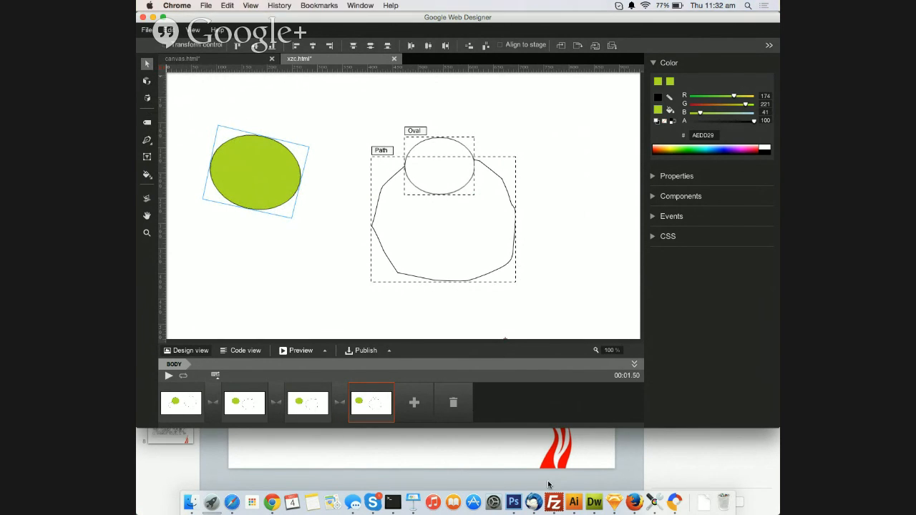